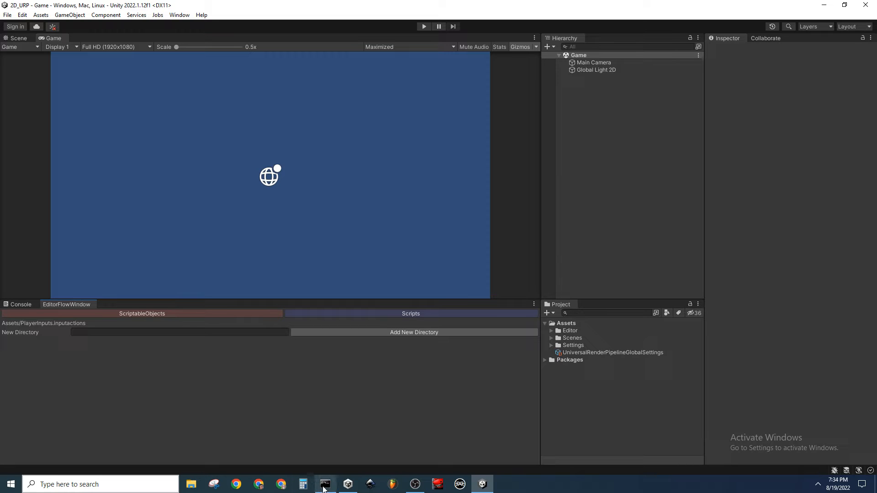
Step: Switch to Command Prompt and list the git branches of the 2D_URP repository
{"action": "left_click", "coordinate": [325, 484]}
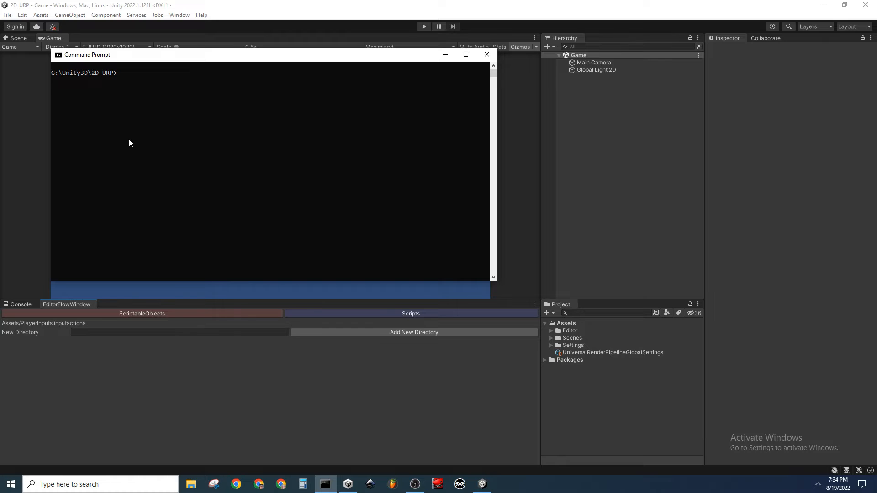
{"action": "type", "text": "git branch"}
{"action": "key", "text": "Return"}
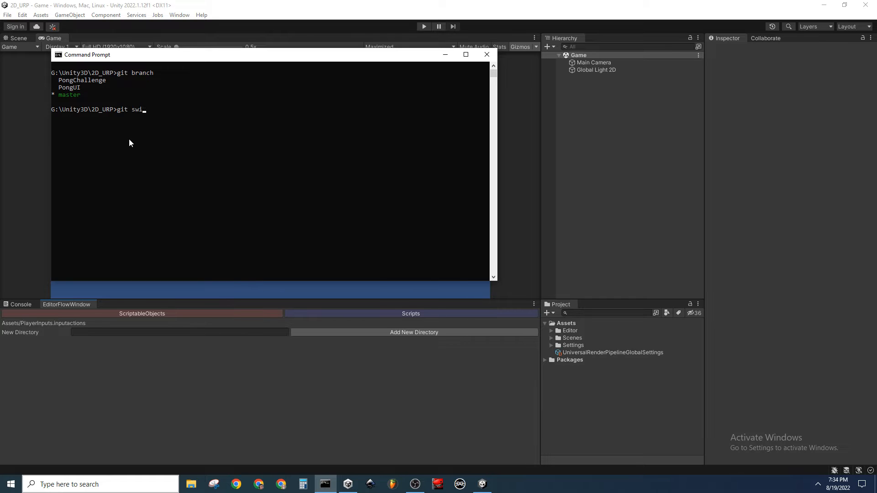
Step: Switch the repository to the PongUI branch with git switch, and return to Unity to reload the changed project
{"action": "type", "text": "git switch PongUI"}
{"action": "key", "text": "Return"}
{"action": "left_click", "coordinate": [486, 412]}
{"action": "left_click", "coordinate": [462, 263]}
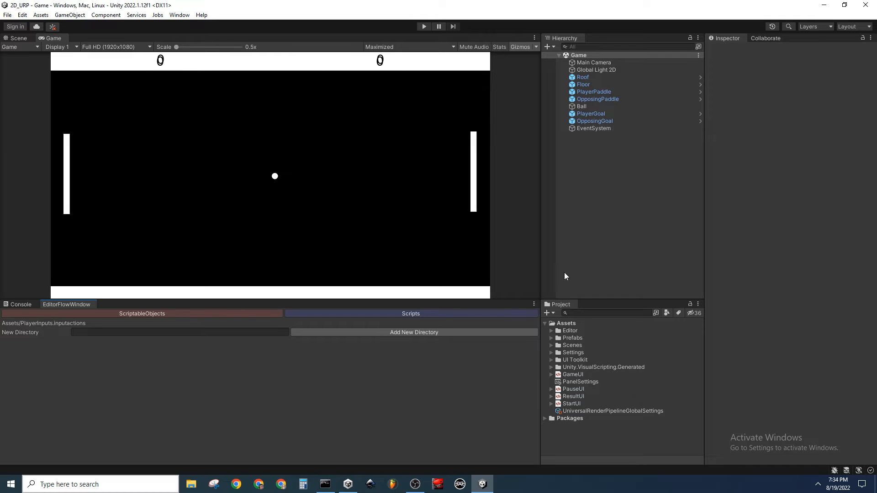
Step: Look through the Start, Pause, Result and Game scenes in the Scenes folder to check their UI, ending on Start
{"action": "left_click", "coordinate": [552, 345]}
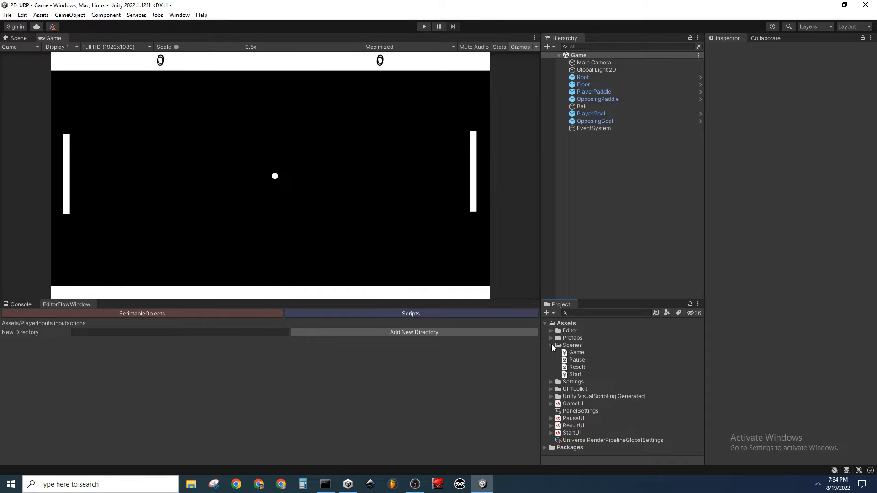
{"action": "double_click", "coordinate": [581, 374]}
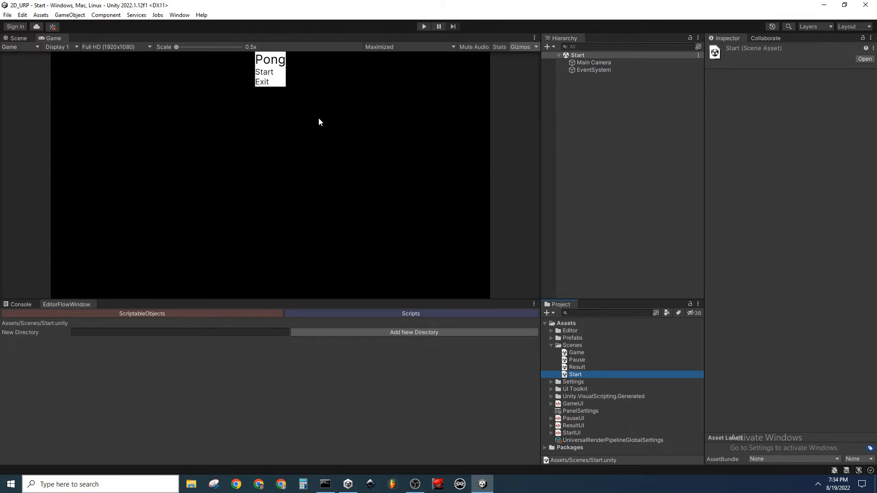
{"action": "double_click", "coordinate": [596, 360]}
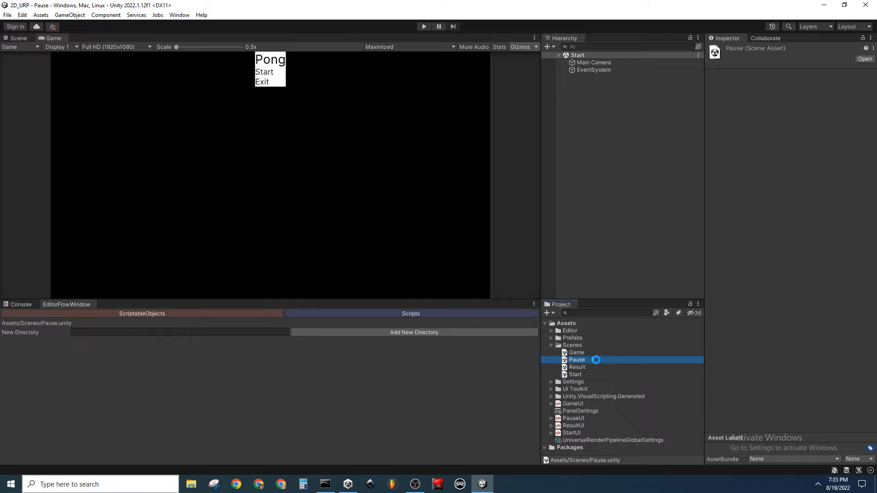
{"action": "double_click", "coordinate": [588, 368]}
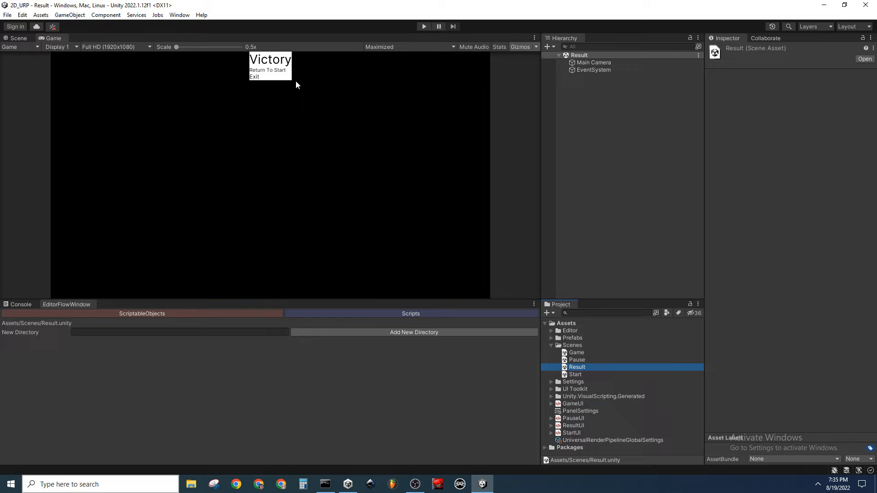
{"action": "double_click", "coordinate": [591, 352]}
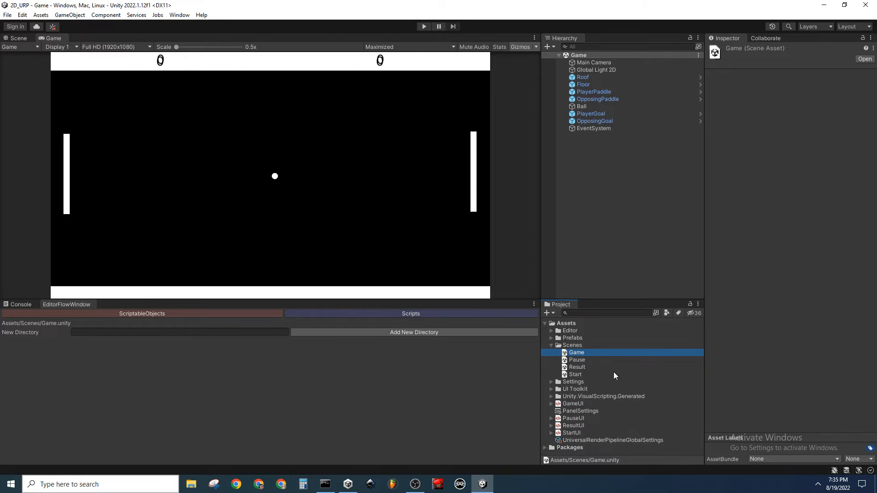
{"action": "double_click", "coordinate": [595, 375]}
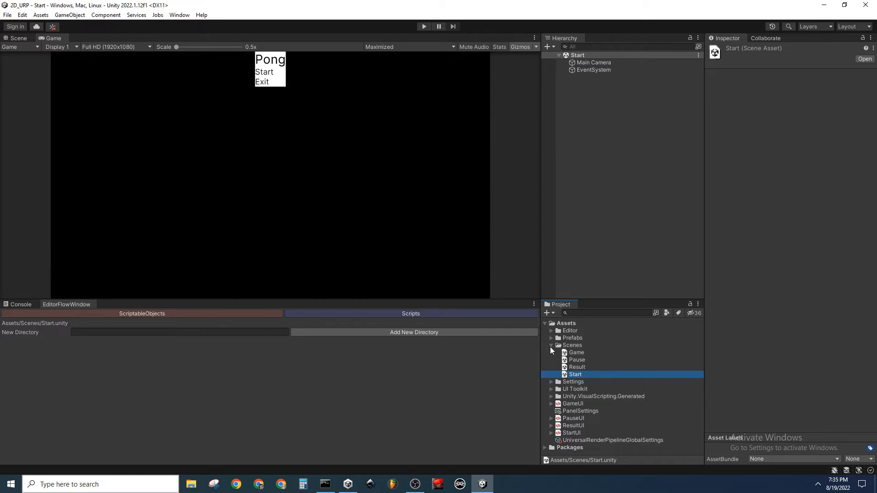
{"action": "left_click", "coordinate": [551, 346]}
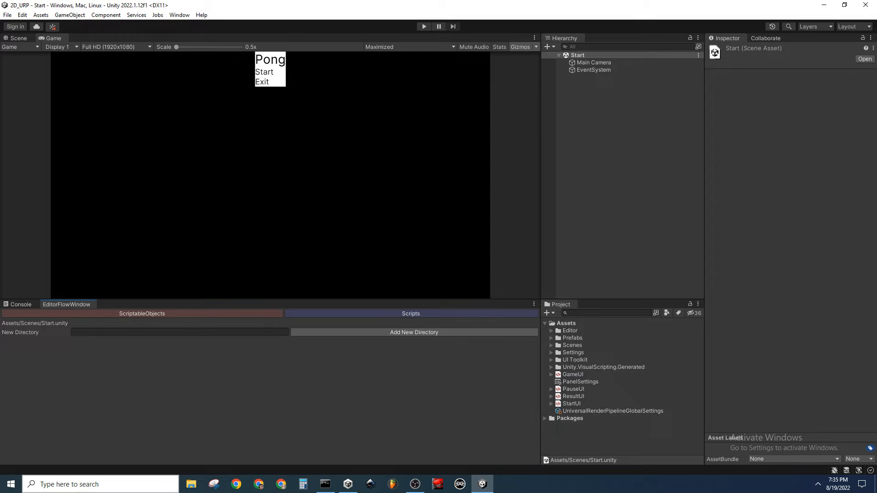
Step: Close the Unity editor and reopen the 2D_URP project from Unity Hub
{"action": "left_click", "coordinate": [865, 6]}
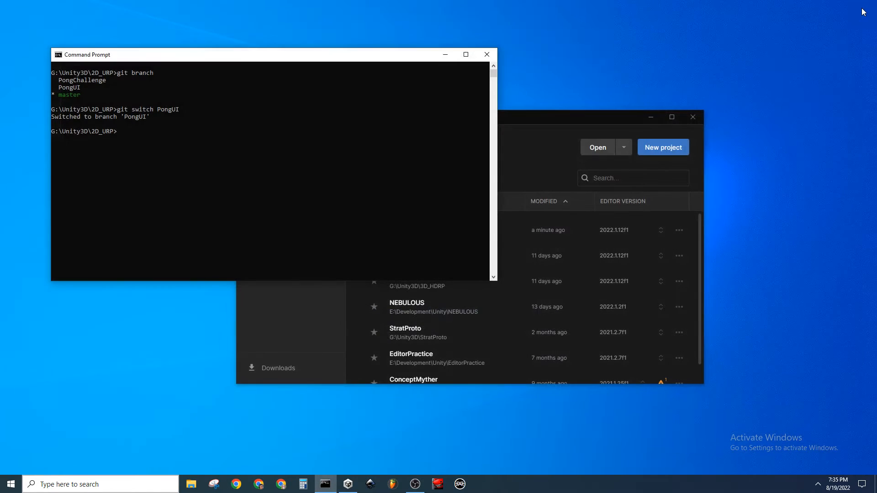
{"action": "left_click", "coordinate": [525, 117]}
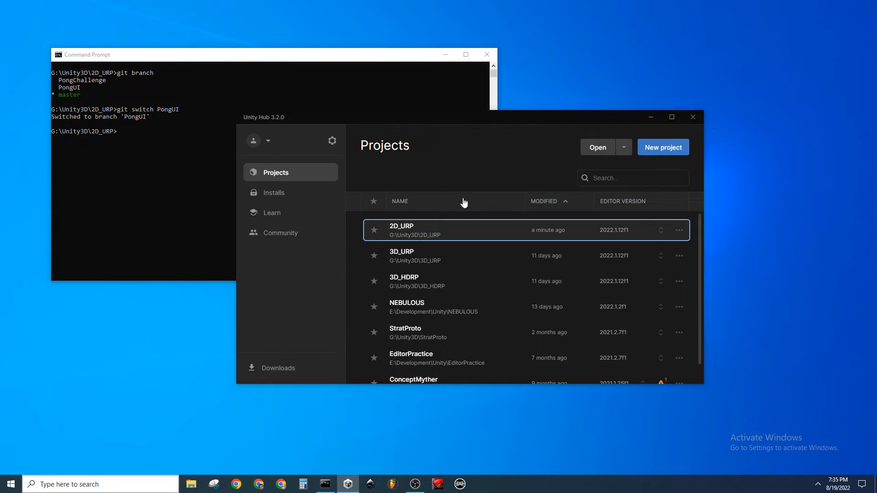
{"action": "left_click", "coordinate": [402, 229]}
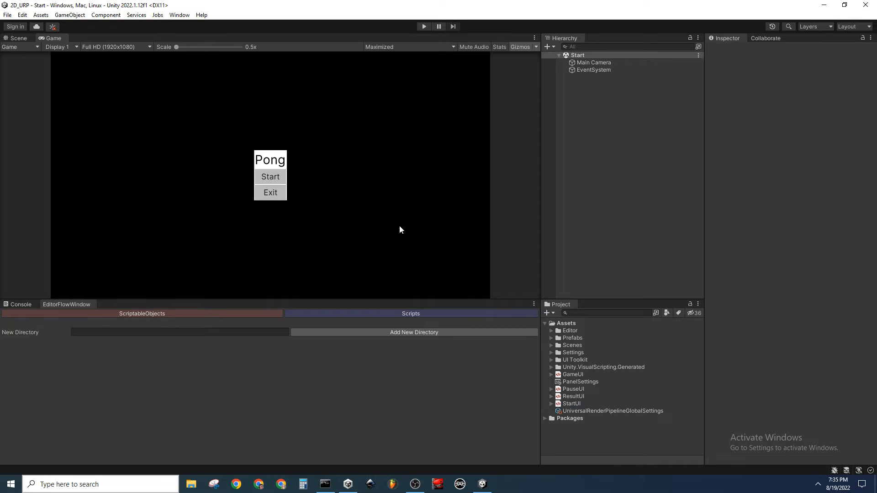
Step: Open the Game scene from the Scenes folder and collapse the folder again
{"action": "left_click", "coordinate": [551, 346]}
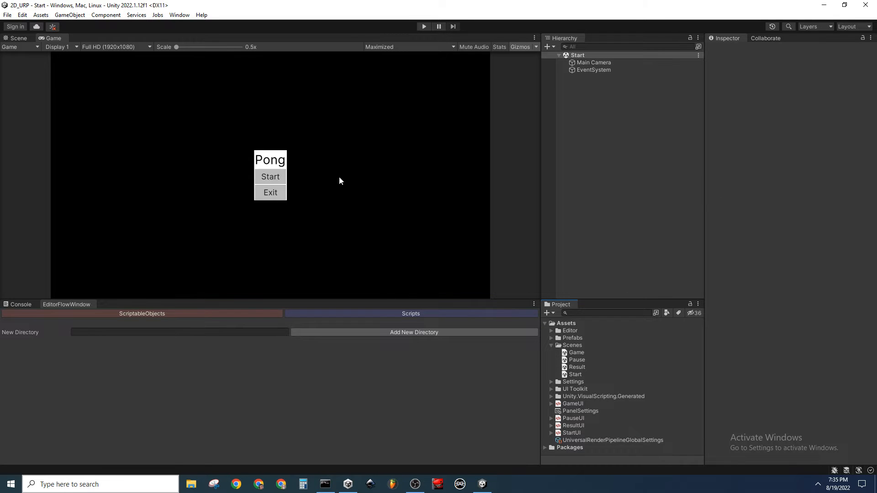
{"action": "double_click", "coordinate": [586, 354]}
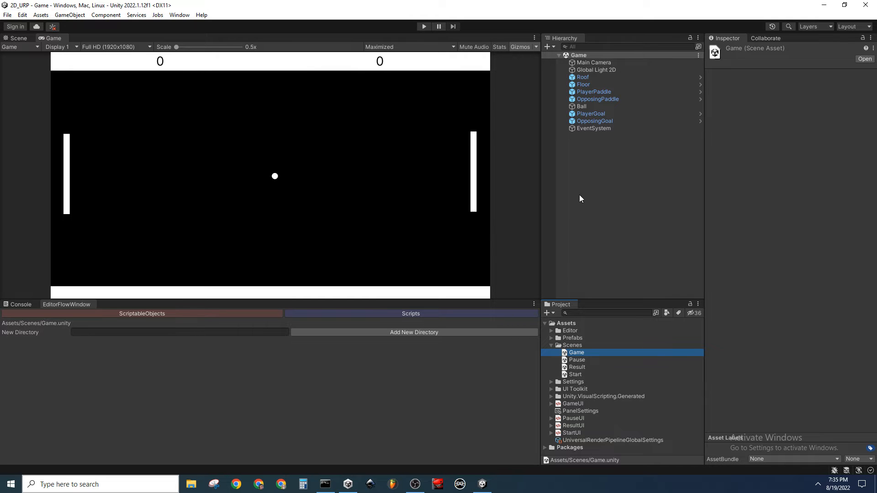
{"action": "left_click", "coordinate": [614, 202]}
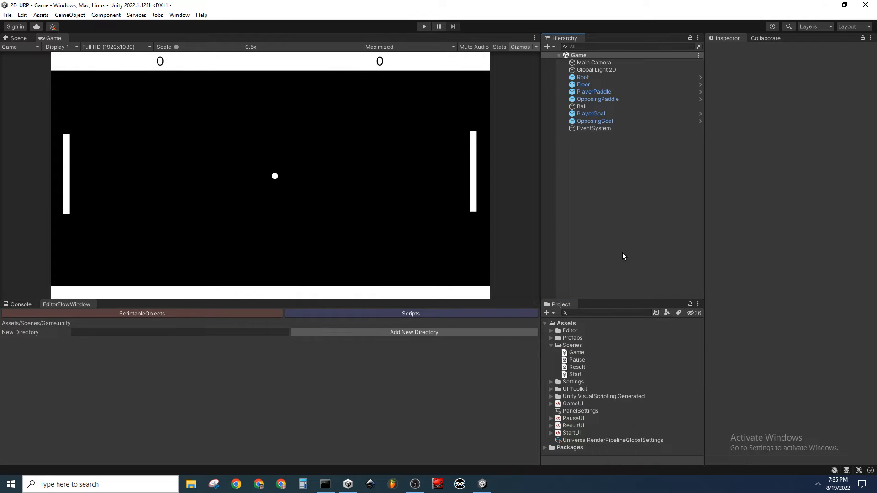
{"action": "left_click", "coordinate": [551, 346]}
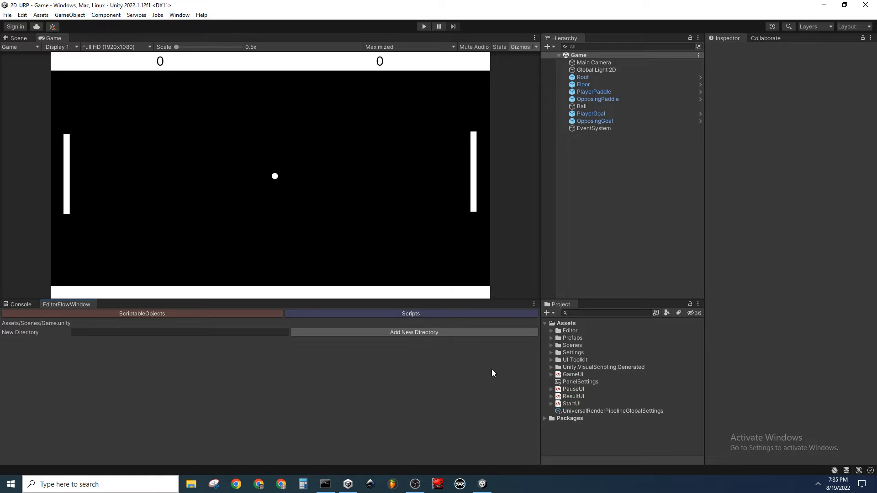
Step: Create an Input Actions asset named PlayerInputs in the Assets folder
{"action": "left_click", "coordinate": [593, 324]}
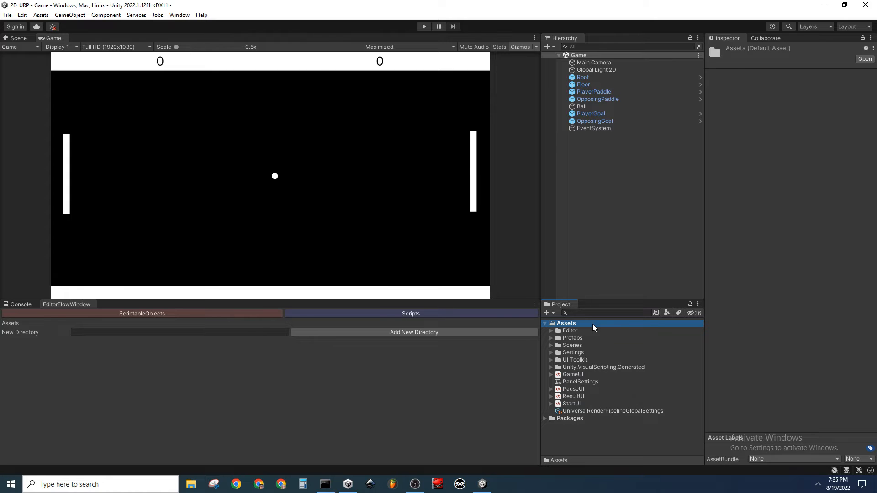
{"action": "right_click", "coordinate": [593, 325]}
{"action": "mouse_move", "coordinate": [669, 71]}
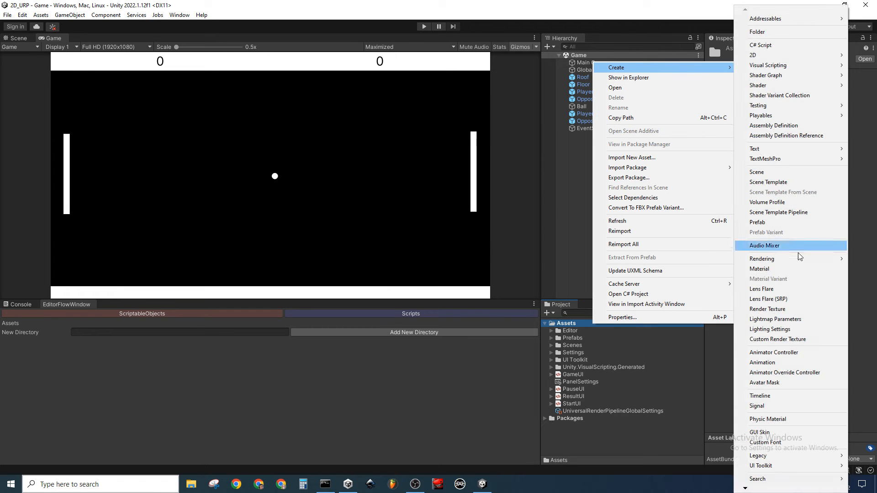
{"action": "mouse_move", "coordinate": [746, 489]}
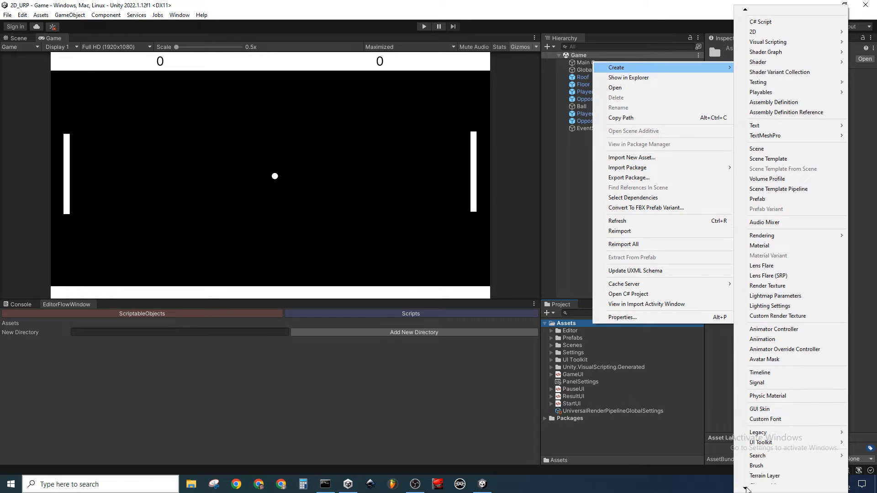
{"action": "left_click", "coordinate": [790, 478]}
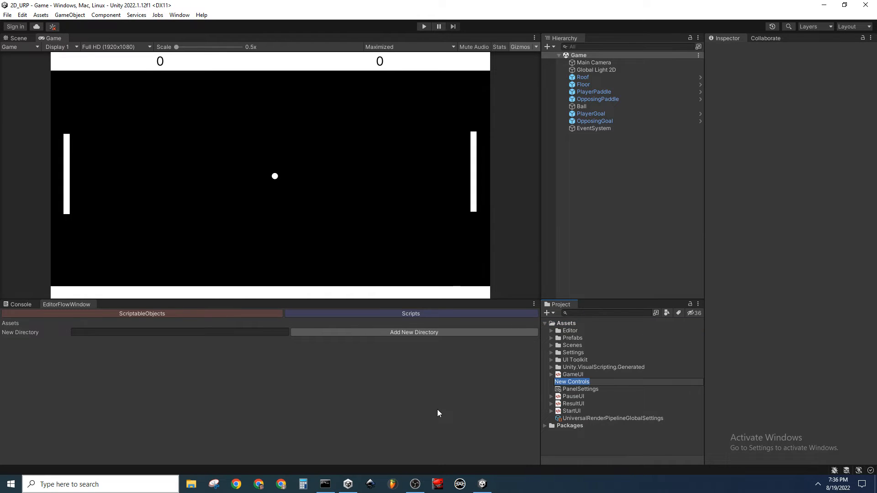
{"action": "type", "text": "PlayerInputs"}
{"action": "key", "text": "Return"}
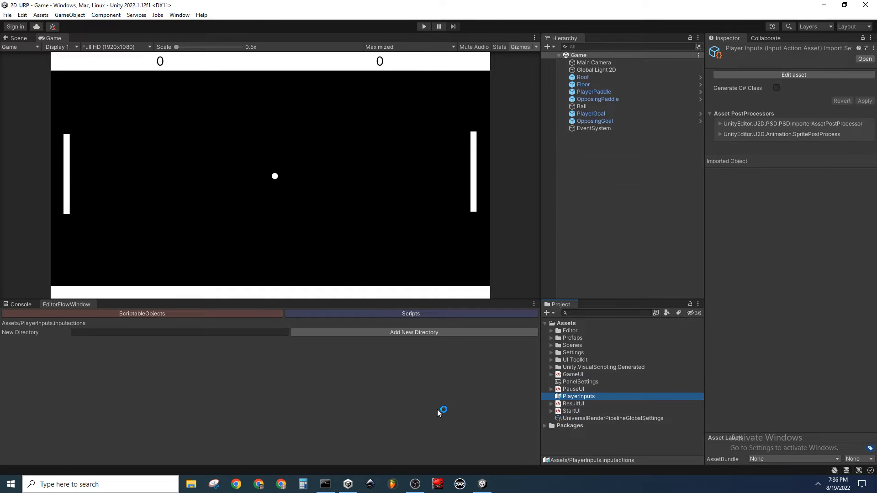
Step: Open the PlayerInputs asset for editing with Auto-Save on and dock its window beside EditorFlowWindow
{"action": "double_click", "coordinate": [601, 395]}
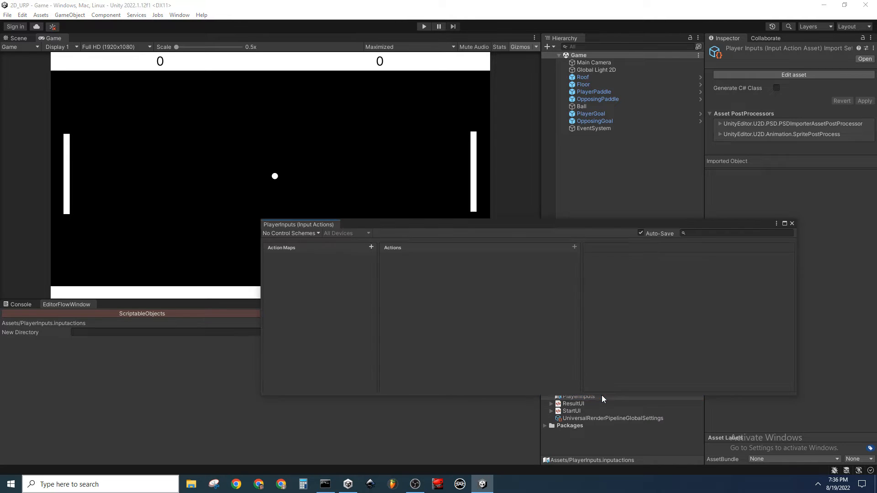
{"action": "left_click_drag", "start_coordinate": [430, 222], "coordinate": [287, 238]}
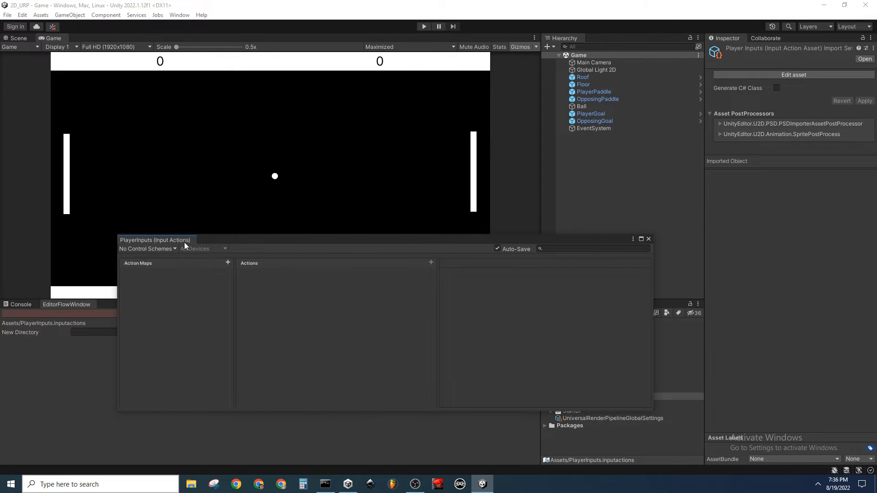
{"action": "left_click", "coordinate": [497, 249]}
{"action": "left_click", "coordinate": [498, 249]}
{"action": "left_click_drag", "start_coordinate": [167, 239], "coordinate": [112, 307]}
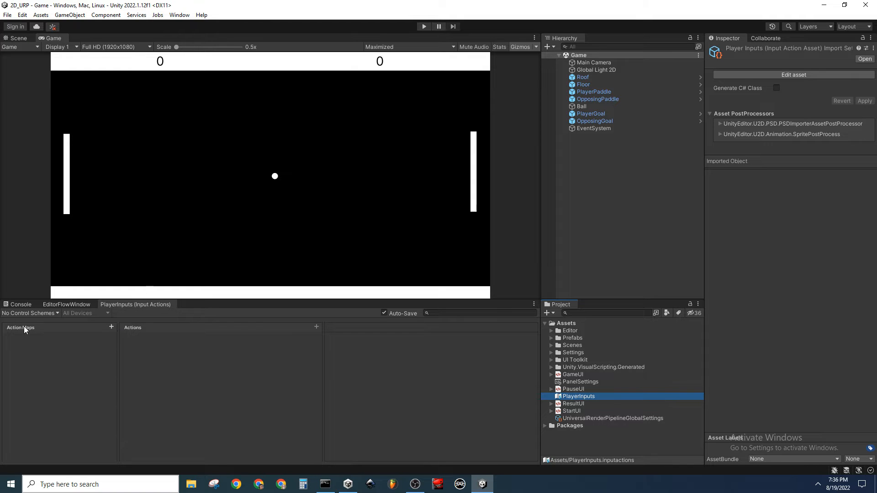
Step: Add an action map named Player to the PlayerInputs asset
{"action": "left_click", "coordinate": [111, 327]}
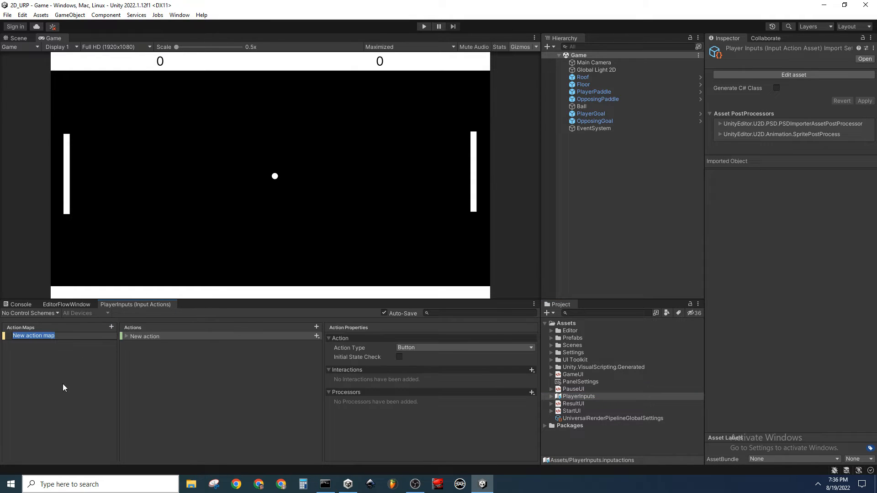
{"action": "type", "text": "Player"}
{"action": "key", "text": "Return"}
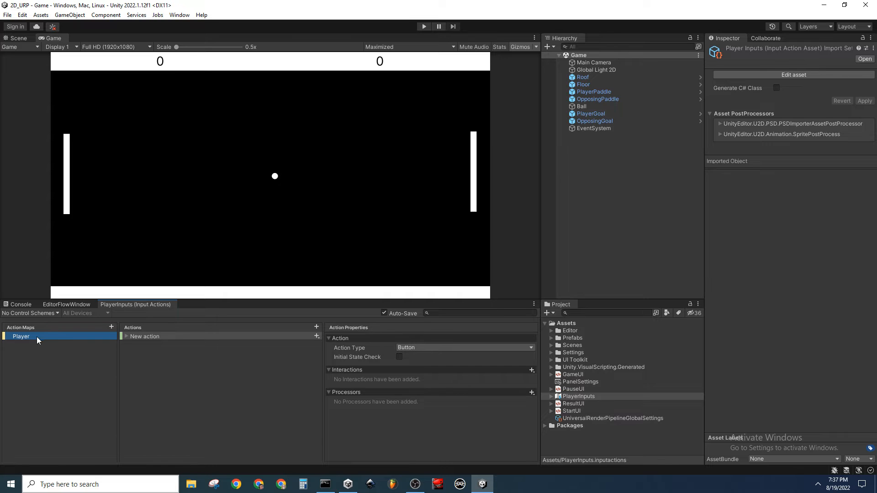
Step: Delete the default action from the Player action map
{"action": "left_click", "coordinate": [164, 336]}
{"action": "left_click", "coordinate": [126, 336]}
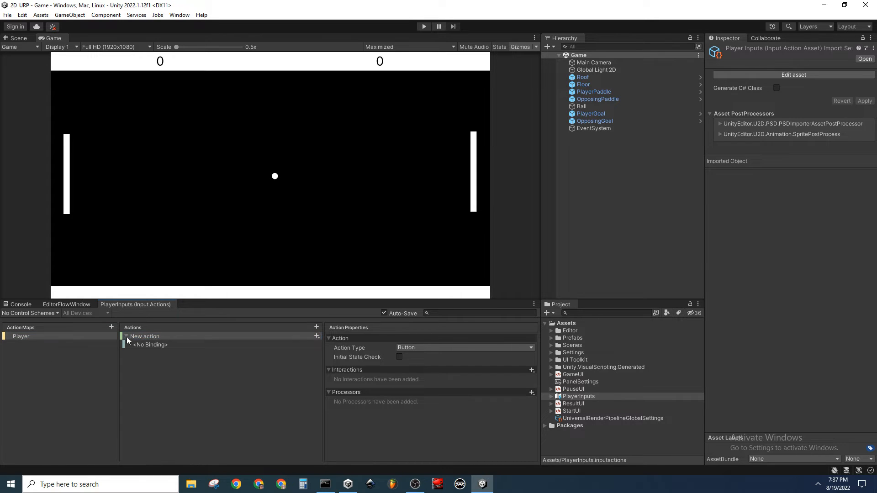
{"action": "right_click", "coordinate": [182, 338]}
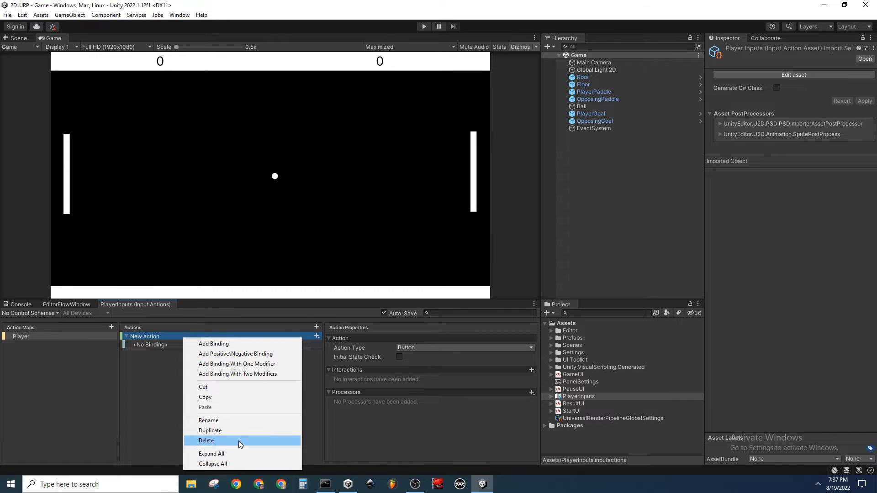
{"action": "left_click", "coordinate": [239, 441]}
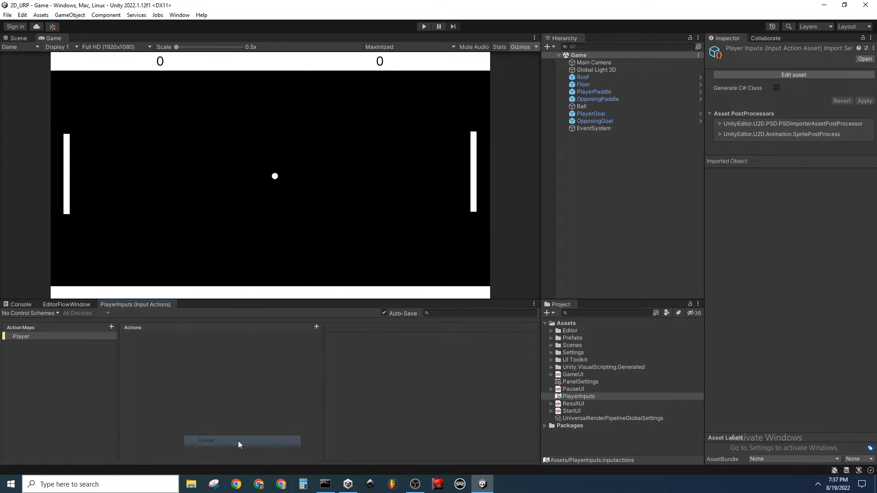
Step: Add an action named MovePlayerPaddle to the Player action map
{"action": "left_click", "coordinate": [317, 327]}
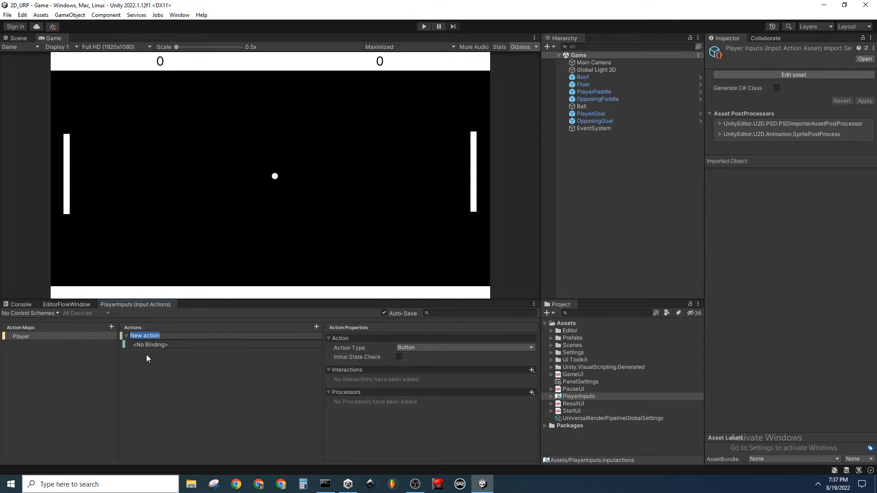
{"action": "type", "text": "MovePlayerPaddle"}
{"action": "key", "text": "Return"}
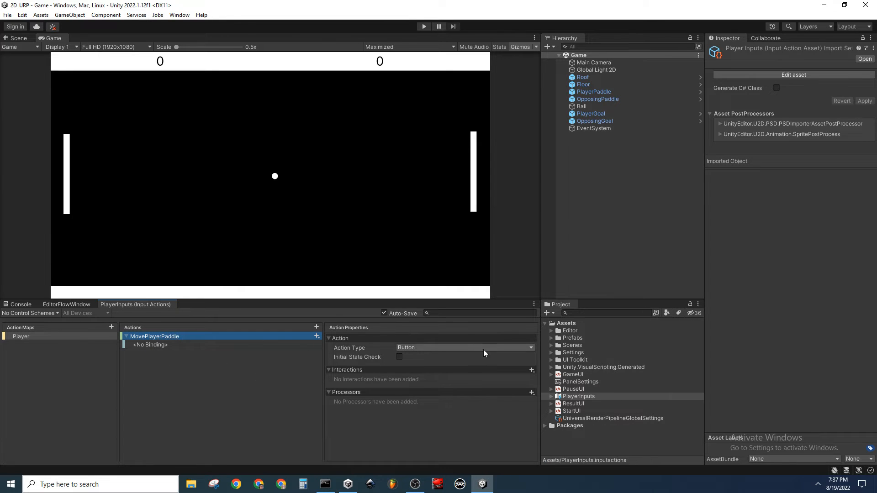
Step: Examine the control types offered by the Value action type for MovePlayerPaddle and return its action type to Button
{"action": "left_click", "coordinate": [469, 348]}
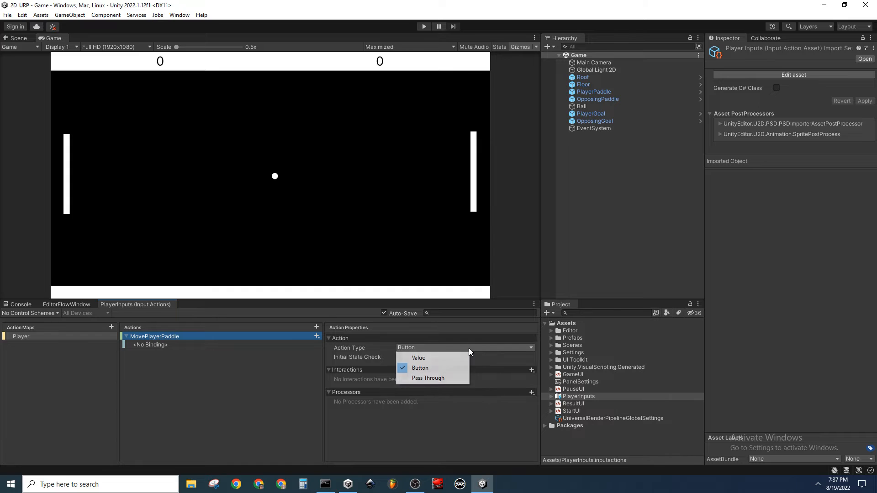
{"action": "left_click", "coordinate": [445, 358]}
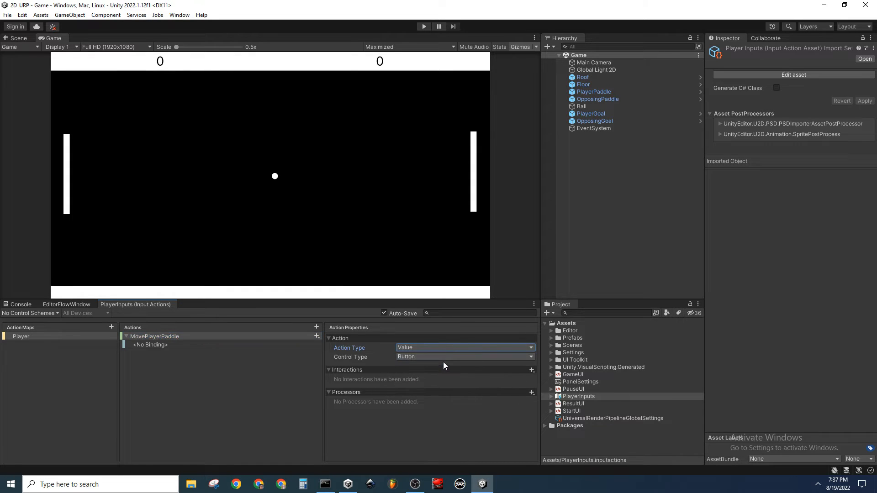
{"action": "left_click", "coordinate": [443, 358]}
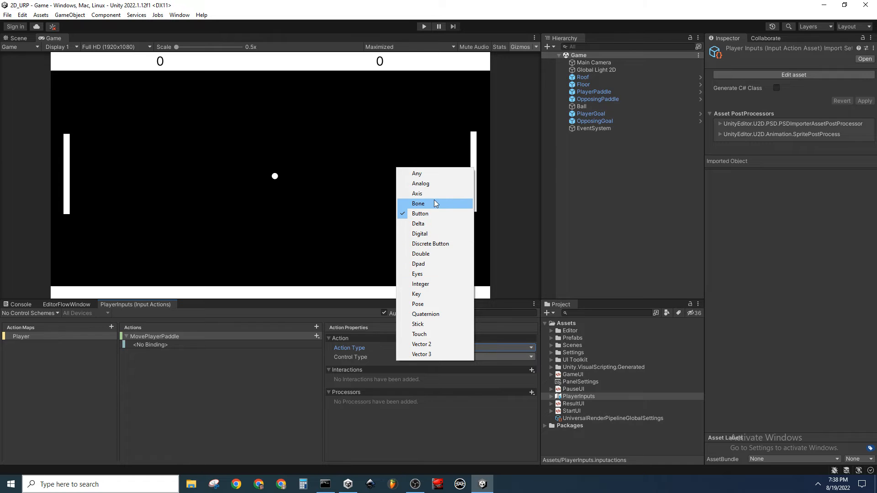
{"action": "left_click", "coordinate": [457, 420]}
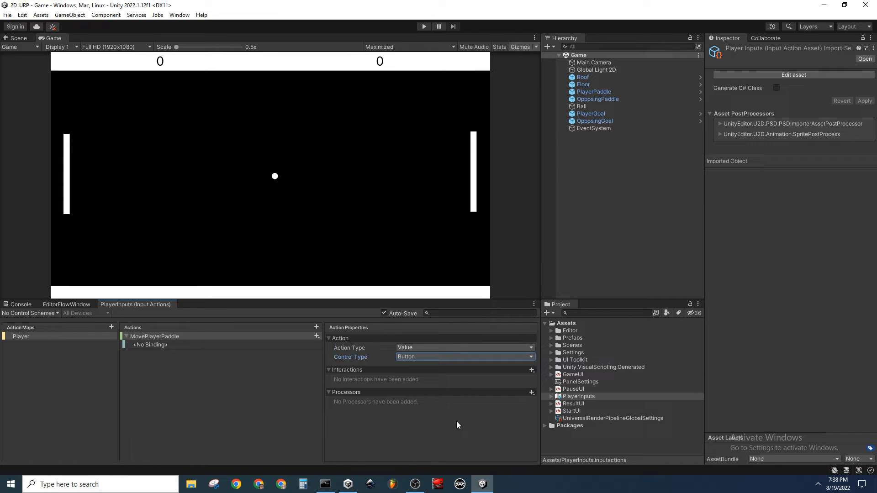
{"action": "left_click", "coordinate": [450, 347]}
{"action": "left_click", "coordinate": [440, 368]}
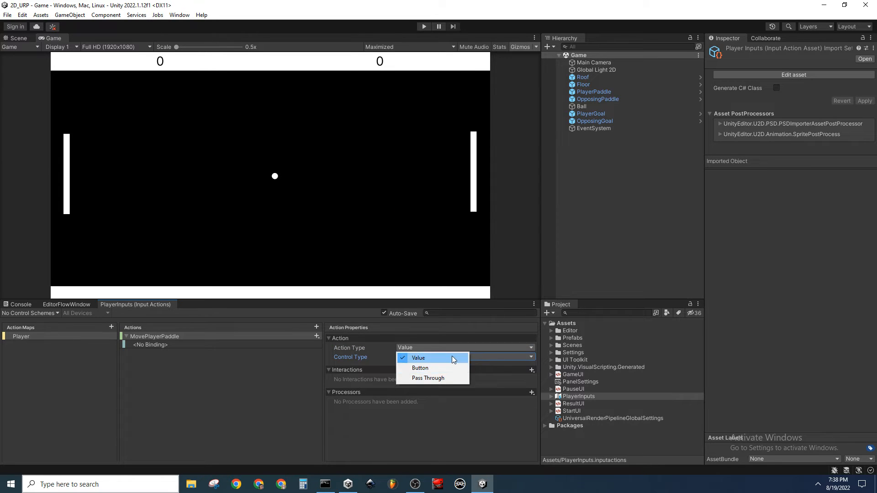
{"action": "left_click", "coordinate": [446, 359]}
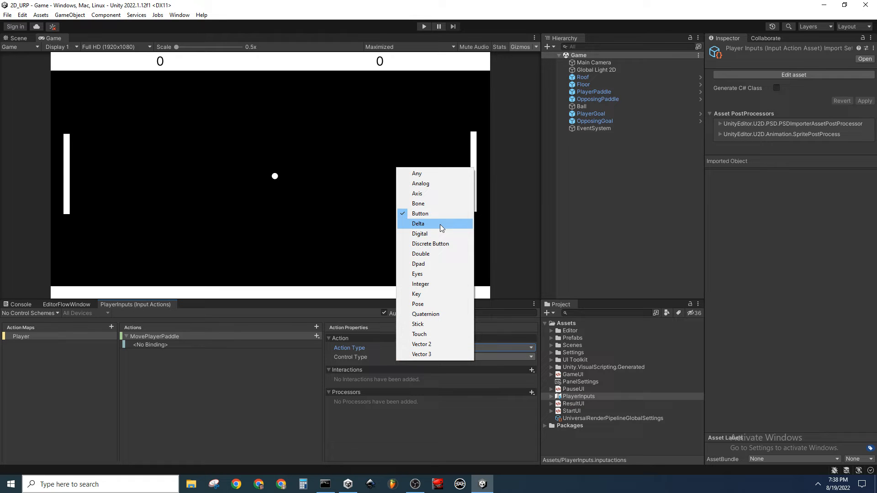
{"action": "left_click", "coordinate": [410, 384]}
{"action": "left_click", "coordinate": [456, 347]}
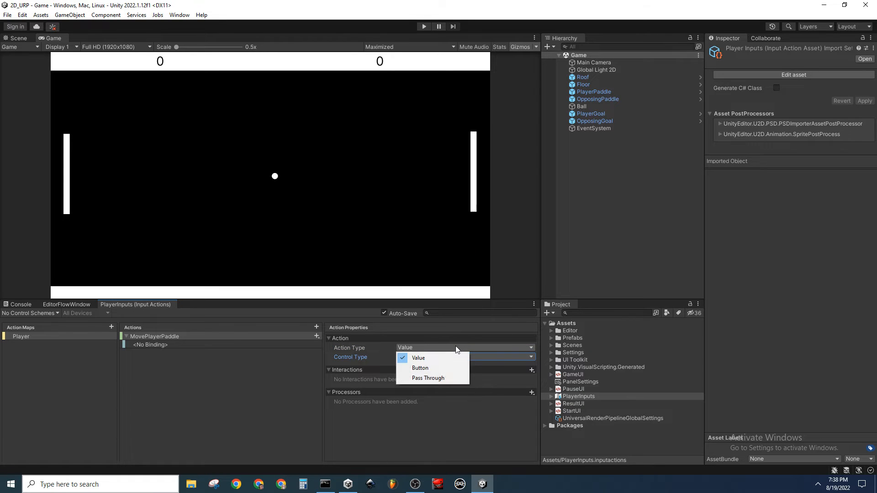
{"action": "left_click", "coordinate": [443, 368]}
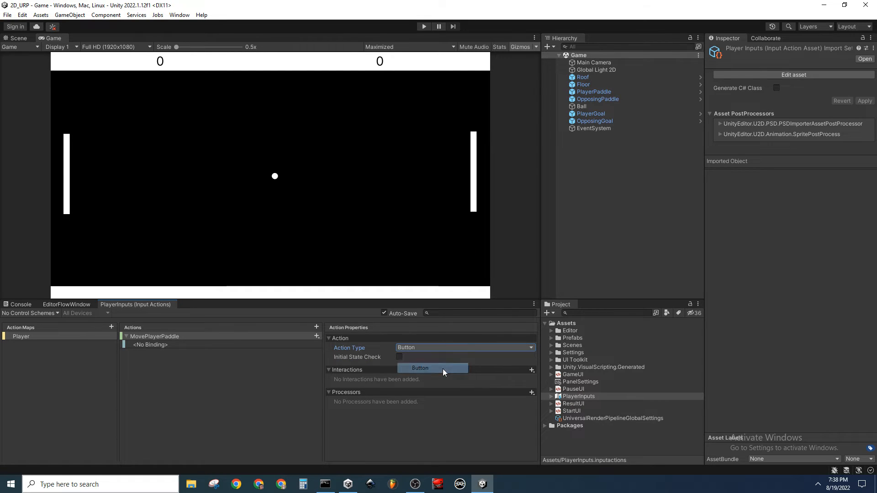
{"action": "left_click", "coordinate": [223, 382]}
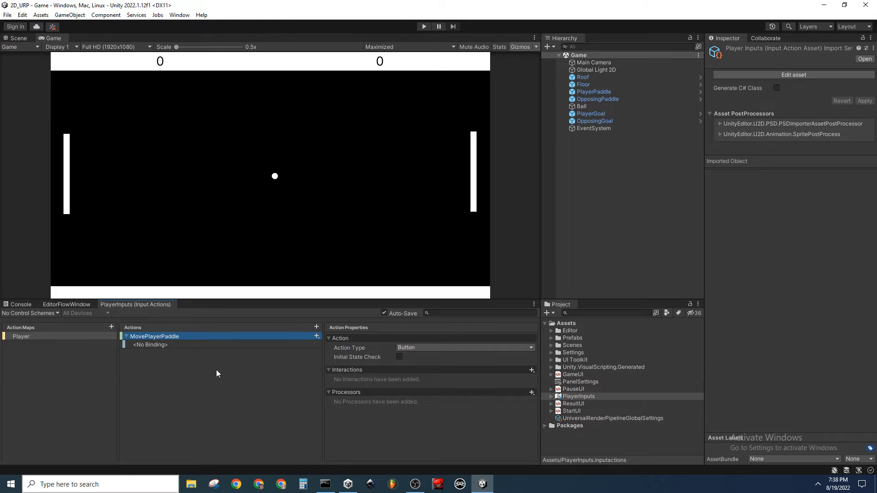
Step: Bind the empty binding of MovePlayerPaddle to Up Arrow [Keyboard] by listening for the key
{"action": "left_click", "coordinate": [180, 346]}
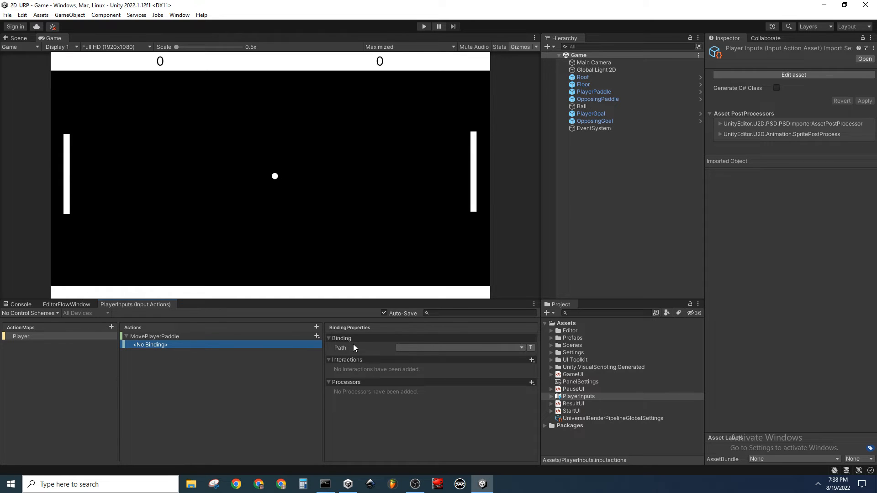
{"action": "left_click", "coordinate": [495, 347]}
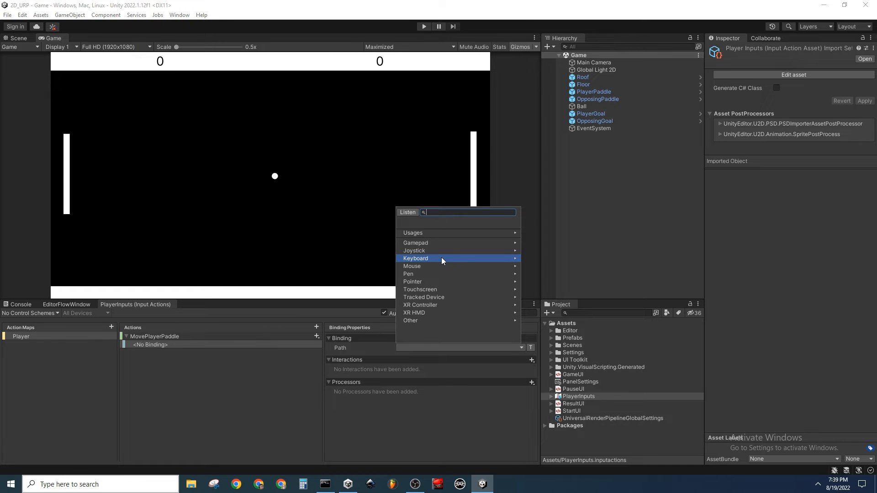
{"action": "left_click", "coordinate": [407, 212]}
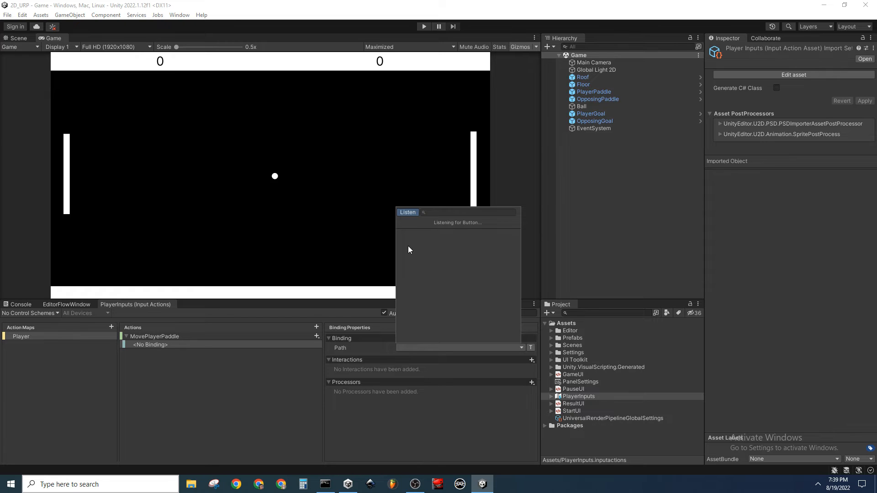
{"action": "key", "text": "Up"}
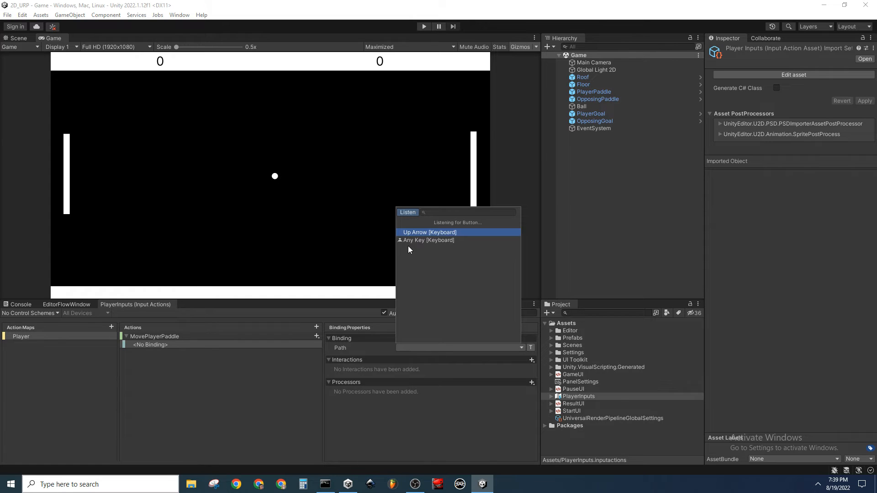
{"action": "left_click", "coordinate": [455, 232]}
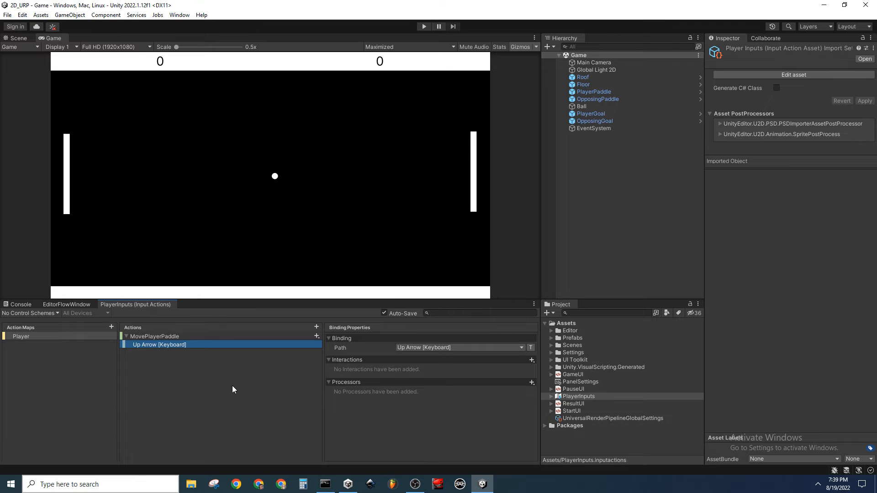
Step: Add a second binding to MovePlayerPaddle and assign it Down Arrow [Keyboard] by listening for the key
{"action": "left_click", "coordinate": [225, 337]}
{"action": "left_click", "coordinate": [316, 336]}
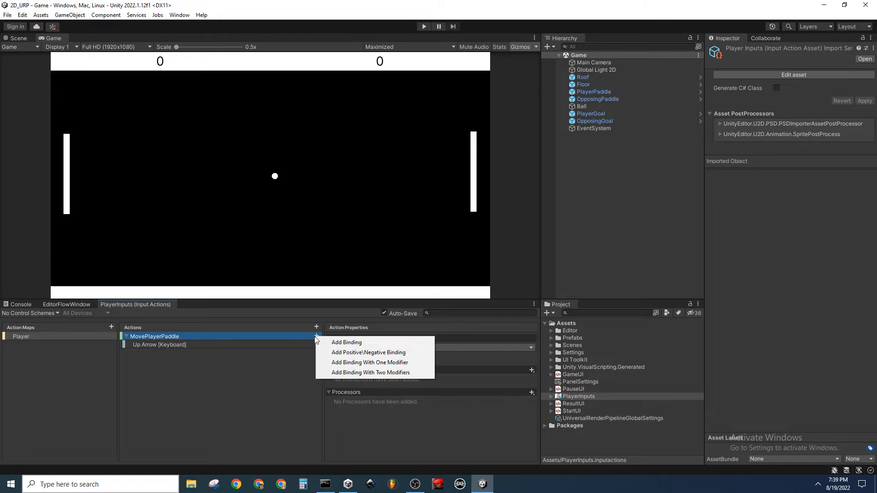
{"action": "left_click", "coordinate": [340, 343]}
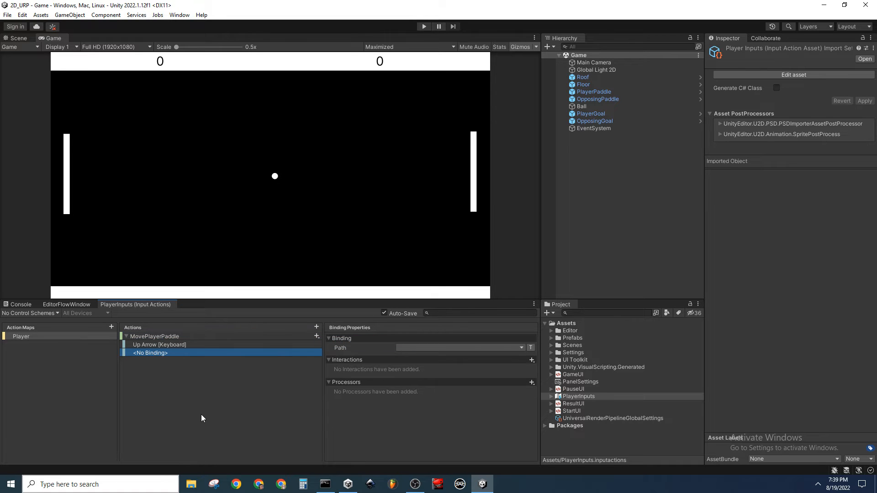
{"action": "left_click", "coordinate": [509, 347]}
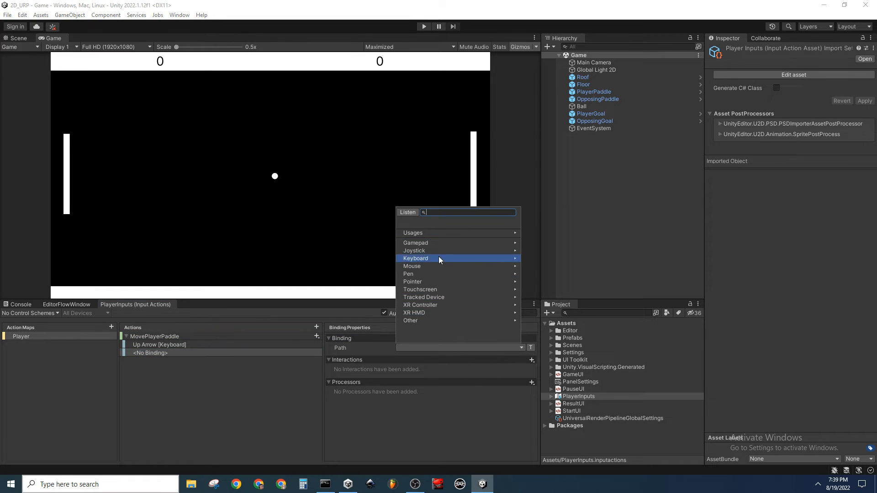
{"action": "left_click", "coordinate": [411, 213]}
{"action": "key", "text": "Down"}
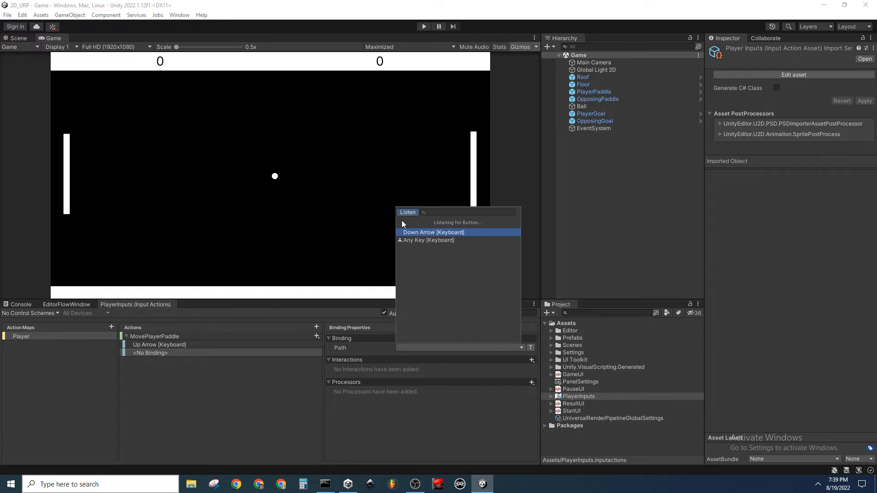
{"action": "left_click", "coordinate": [416, 233]}
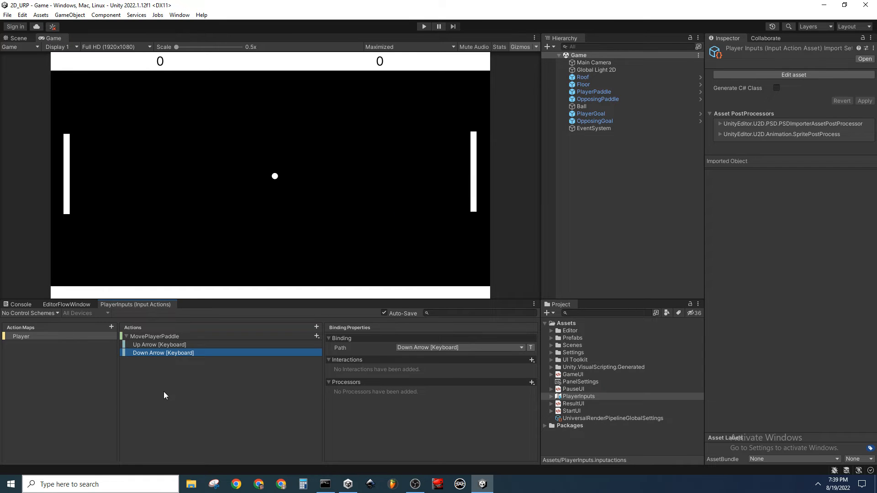
{"action": "left_click", "coordinate": [186, 336]}
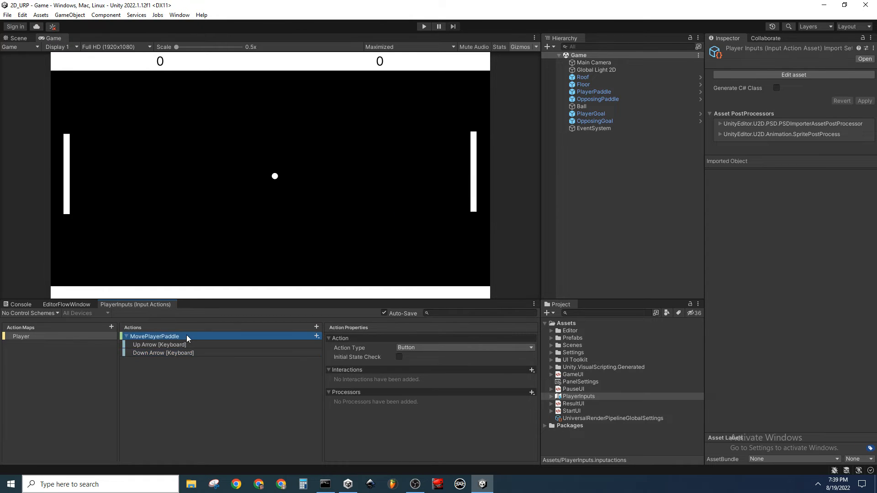
{"action": "left_click", "coordinate": [196, 345]}
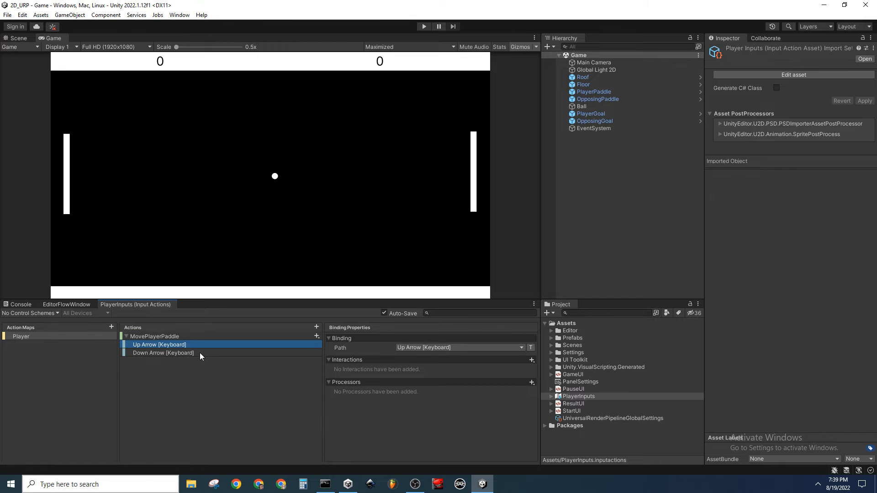
{"action": "left_click", "coordinate": [200, 354]}
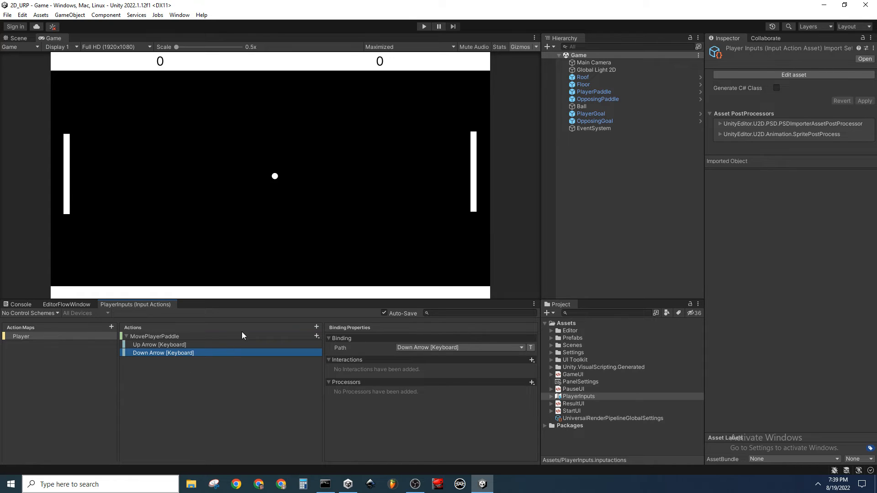
Step: Add an action named MoveOpposingPaddle to the Player action map
{"action": "left_click", "coordinate": [316, 327]}
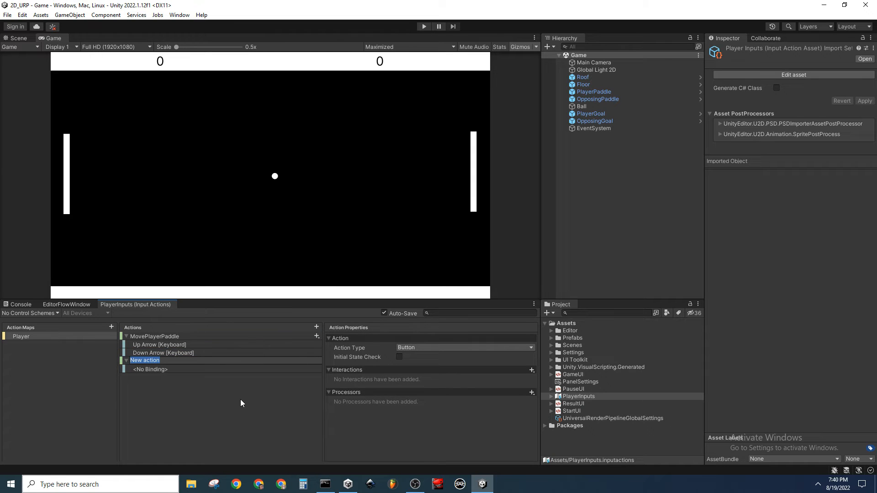
{"action": "type", "text": "MoveOpposingPaddle"}
{"action": "key", "text": "Return"}
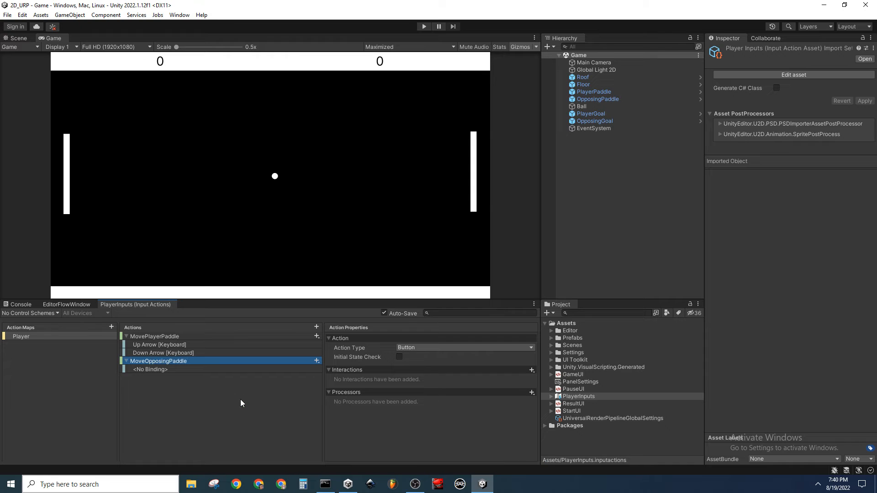
Step: Bind the empty binding of MoveOpposingPaddle to W [Keyboard] by listening for the key
{"action": "left_click", "coordinate": [280, 370]}
{"action": "left_click", "coordinate": [483, 350]}
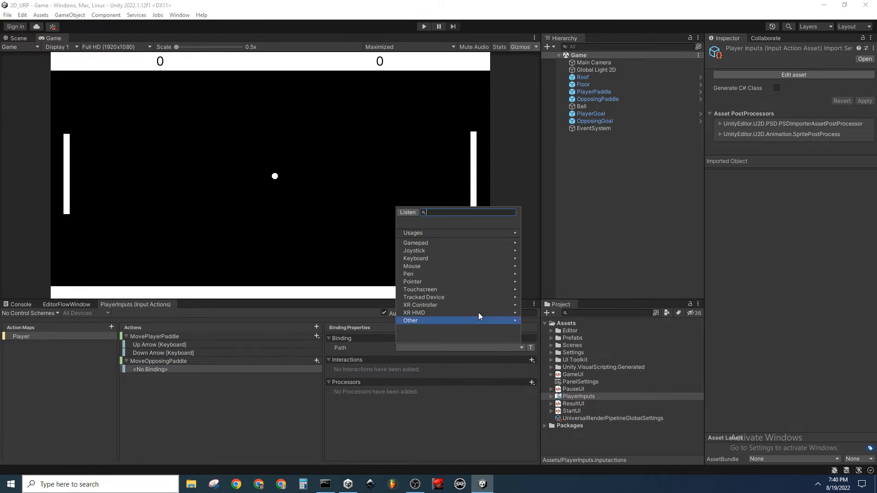
{"action": "left_click", "coordinate": [409, 213]}
{"action": "key", "text": "w"}
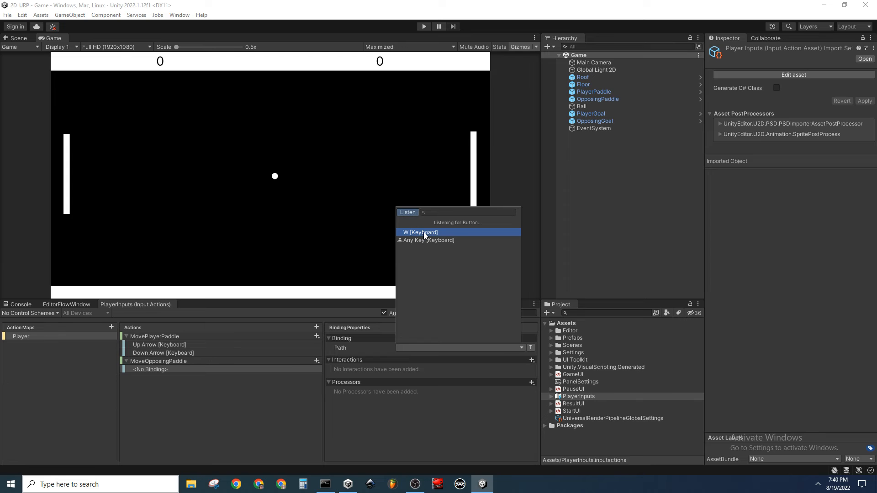
{"action": "left_click", "coordinate": [423, 232]}
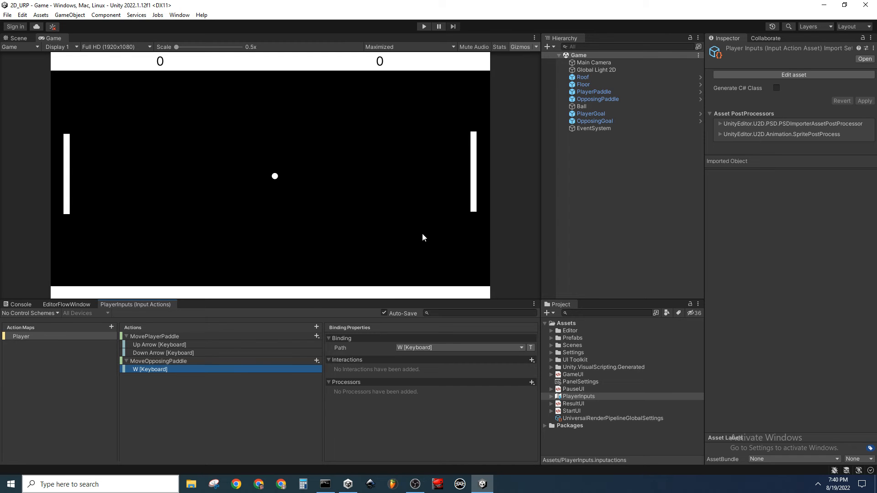
Step: Add a second binding to MoveOpposingPaddle and assign it S [Keyboard] by listening for the key
{"action": "left_click", "coordinate": [316, 360]}
{"action": "left_click", "coordinate": [338, 365]}
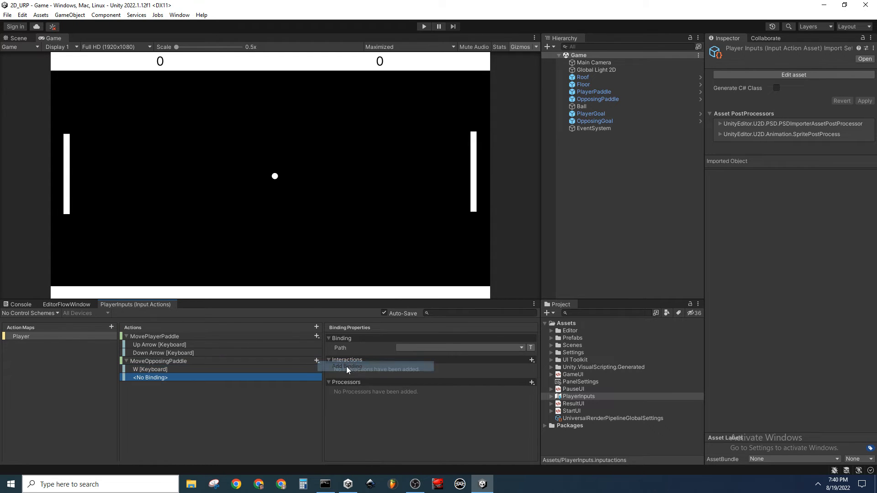
{"action": "left_click", "coordinate": [483, 347]}
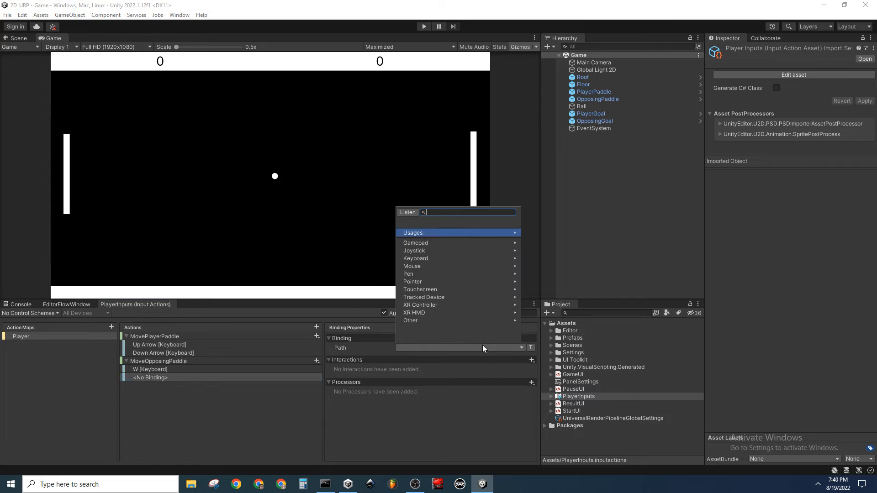
{"action": "left_click", "coordinate": [404, 213]}
{"action": "key", "text": "s"}
{"action": "left_click", "coordinate": [447, 233]}
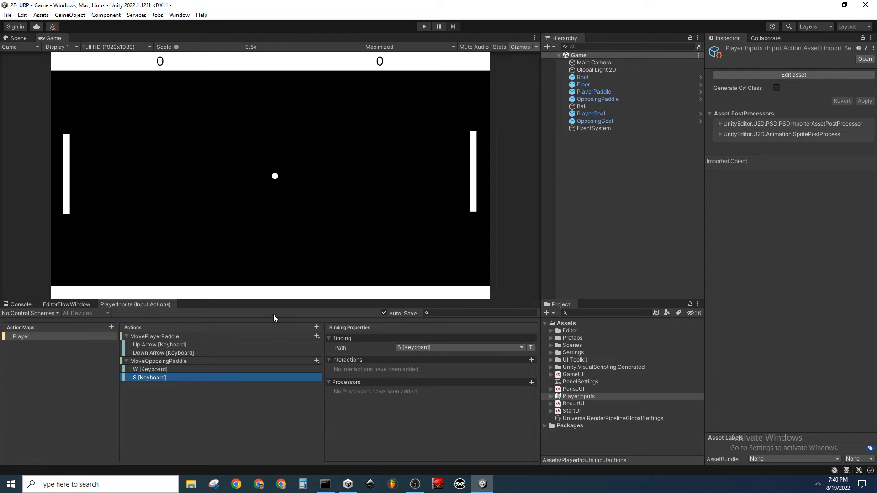
Step: Add an action named TogglePause to the Player action map
{"action": "left_click", "coordinate": [317, 327]}
{"action": "type", "text": "TogglePause"}
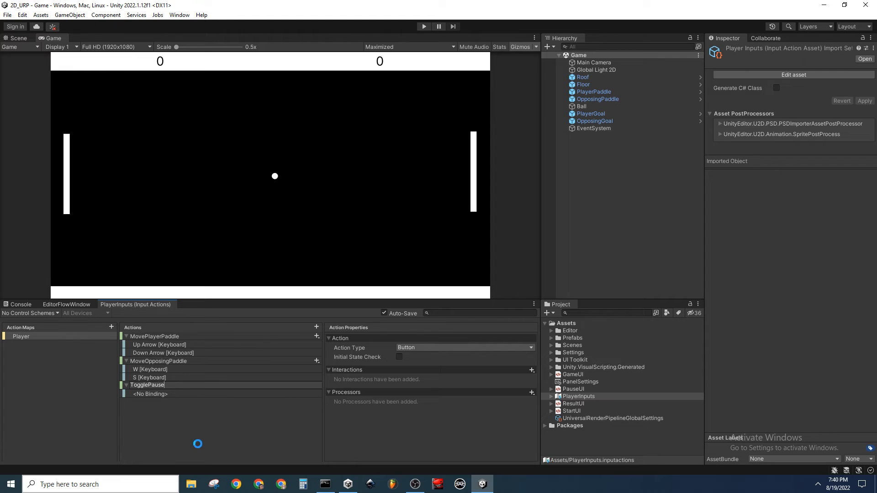
{"action": "key", "text": "Return"}
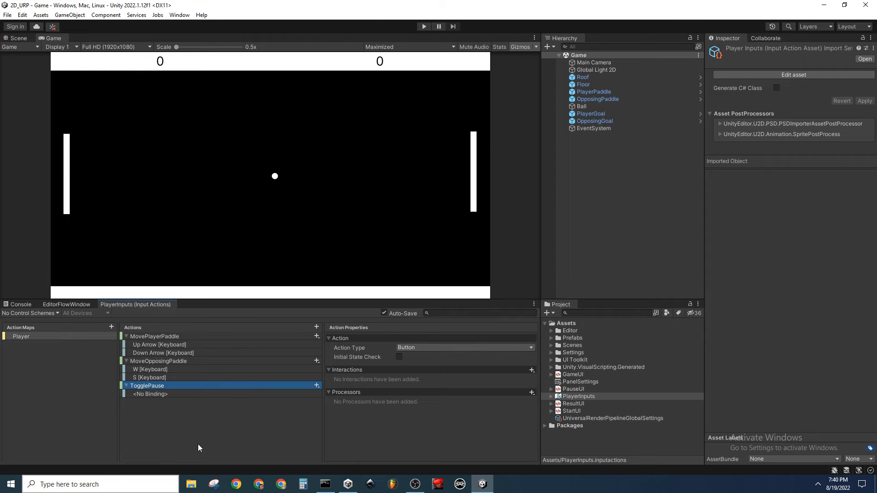
Step: Bind the empty binding of the TogglePause action to Escape [Keyboard] by searching for the key in the path list
{"action": "left_click", "coordinate": [218, 395]}
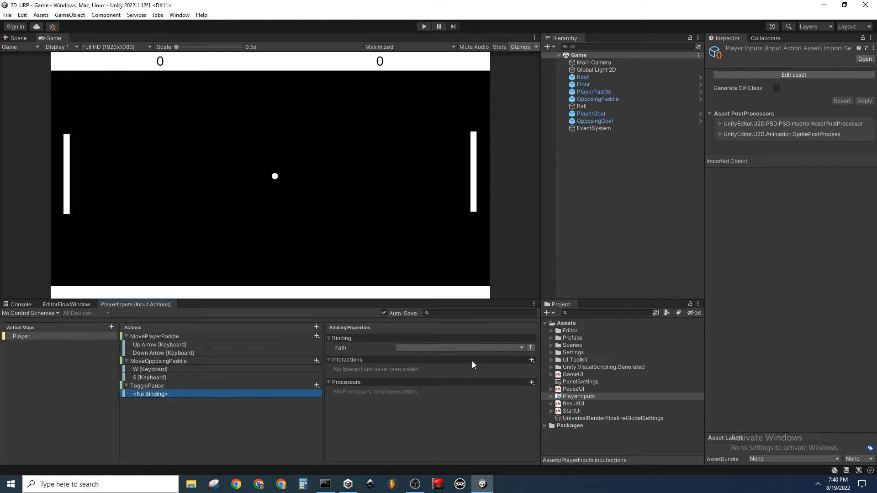
{"action": "left_click", "coordinate": [479, 347]}
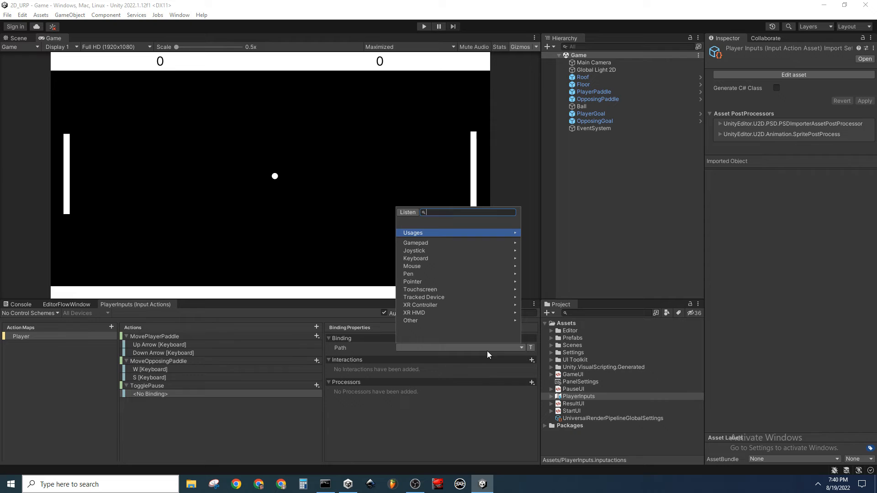
{"action": "left_click", "coordinate": [406, 213]}
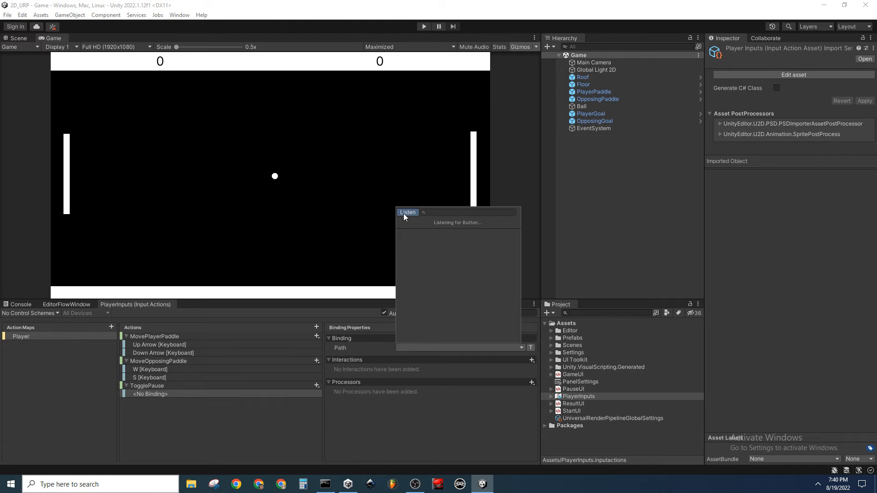
{"action": "key", "text": "Escape"}
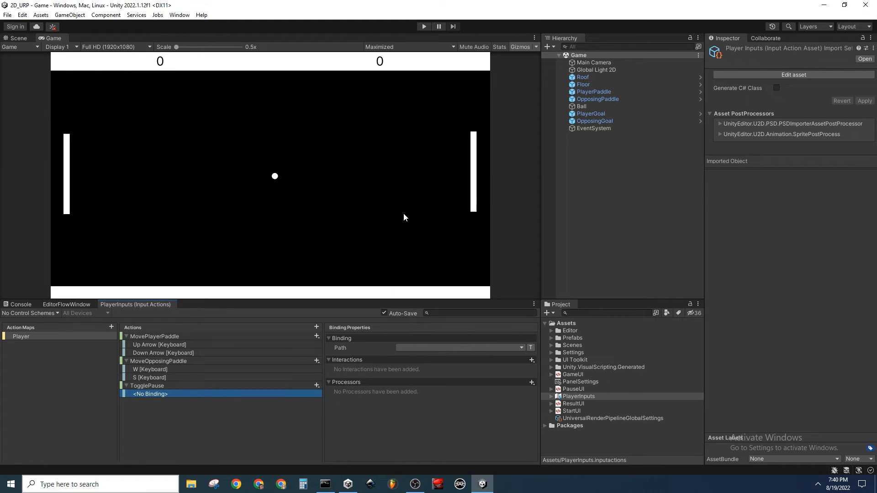
{"action": "left_click", "coordinate": [498, 347]}
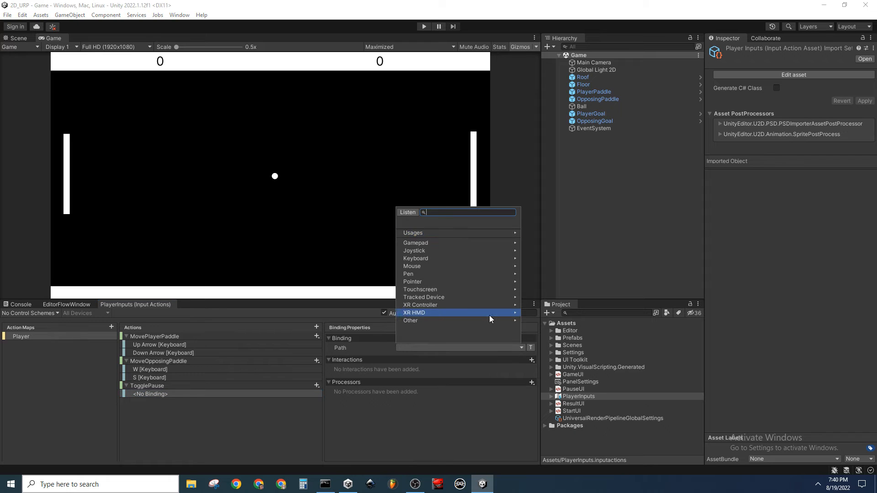
{"action": "type", "text": "Esc"}
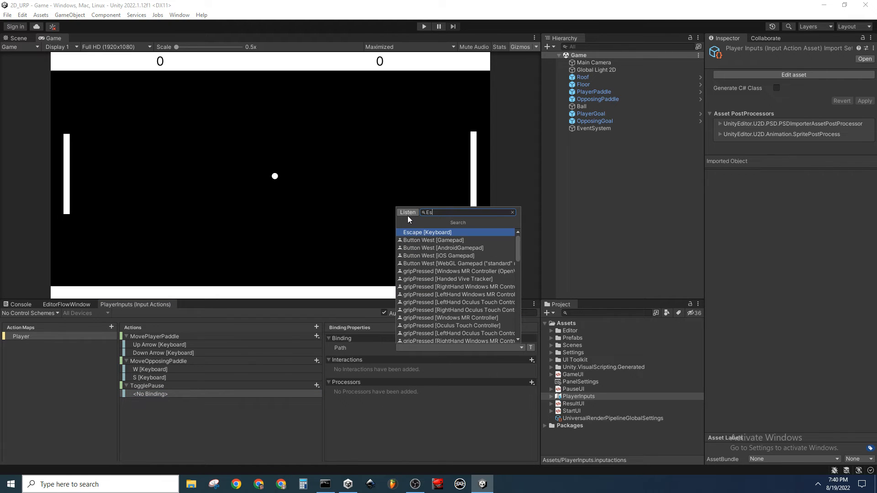
{"action": "left_click", "coordinate": [455, 232]}
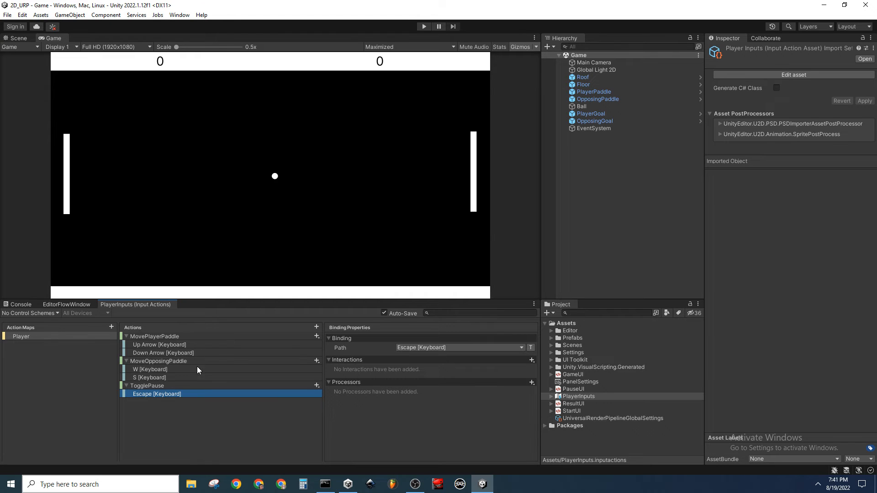
Step: Collapse the TogglePause, MoveOpposingPaddle and MovePlayerPaddle actions to hide their bindings
{"action": "left_click", "coordinate": [126, 386]}
{"action": "left_click", "coordinate": [126, 361]}
{"action": "left_click", "coordinate": [126, 336]}
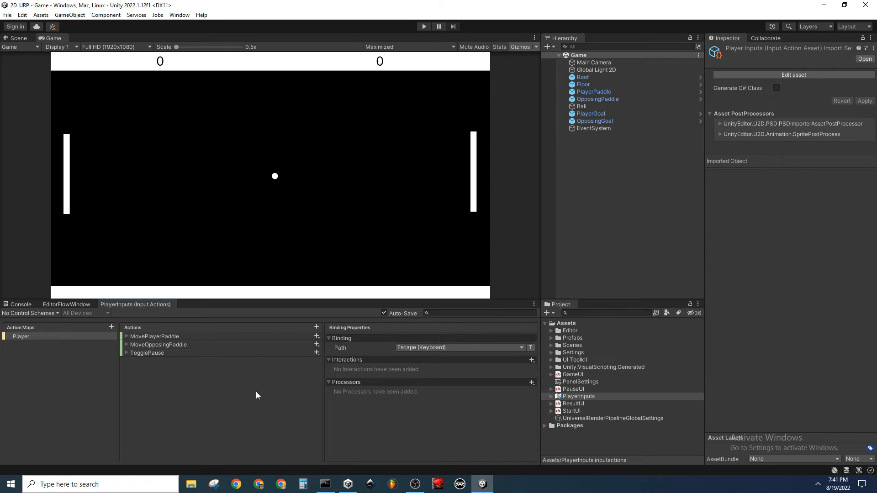
Step: Open the Start scene from the Scenes folder to view it, and collapse the folder
{"action": "left_click", "coordinate": [551, 345]}
{"action": "double_click", "coordinate": [588, 375]}
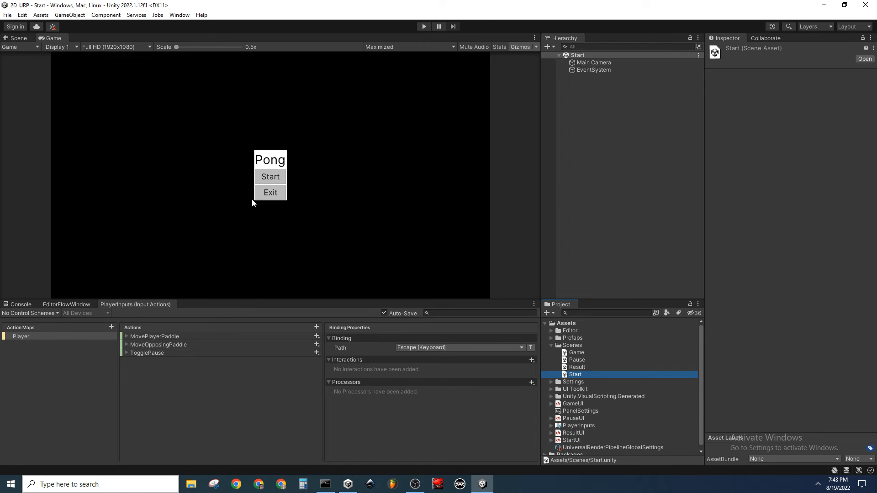
{"action": "left_click", "coordinate": [551, 345]}
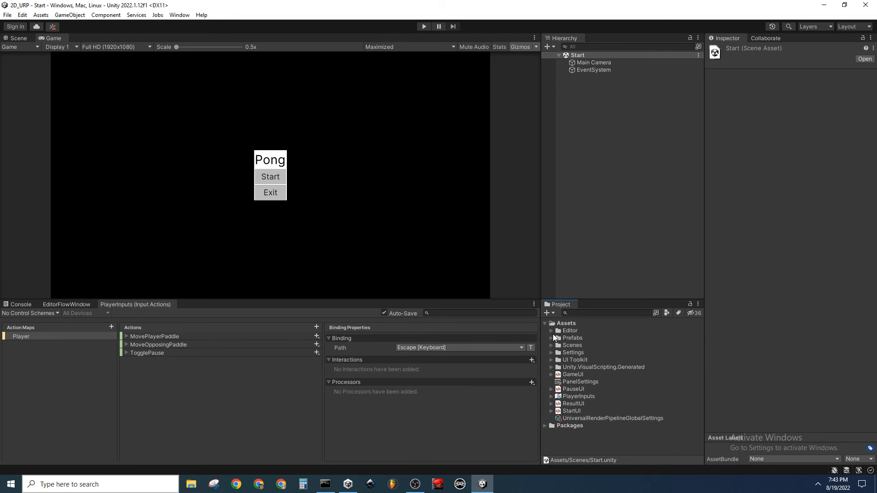
Step: Reopen the Game scene from the Scenes folder, then collapse the folder and clear the selection
{"action": "left_click", "coordinate": [551, 346]}
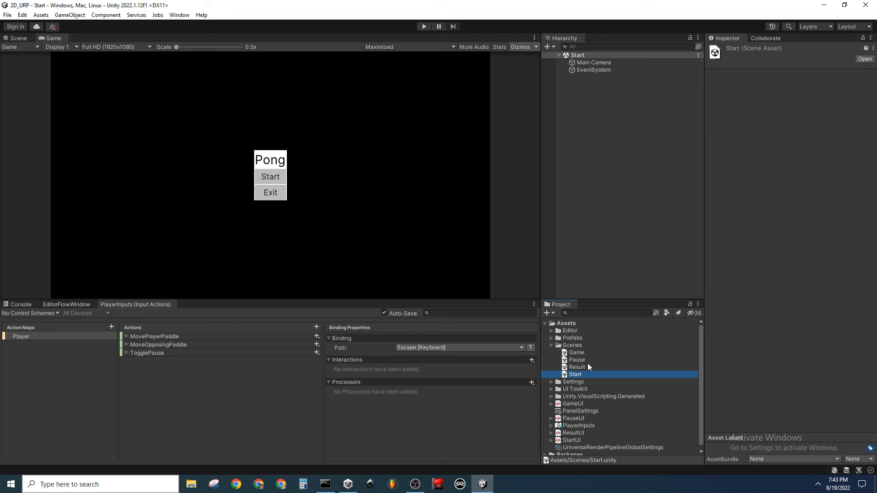
{"action": "double_click", "coordinate": [590, 351]}
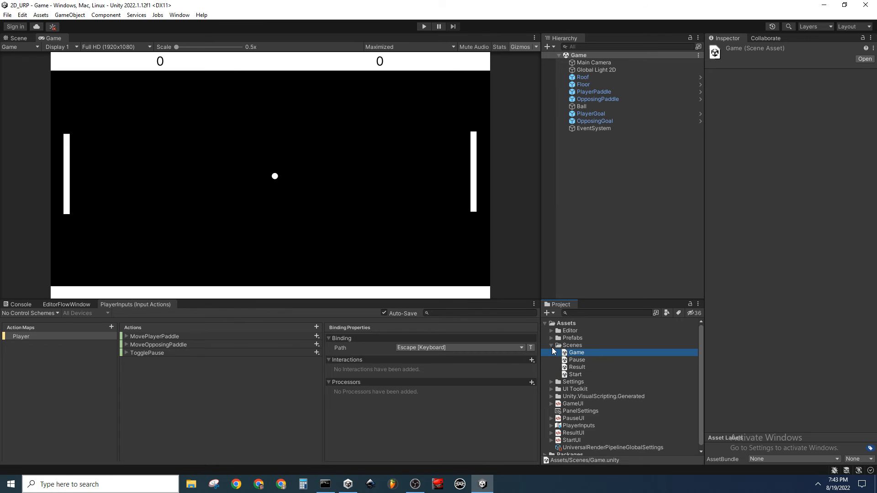
{"action": "left_click", "coordinate": [552, 346]}
{"action": "left_click", "coordinate": [638, 208]}
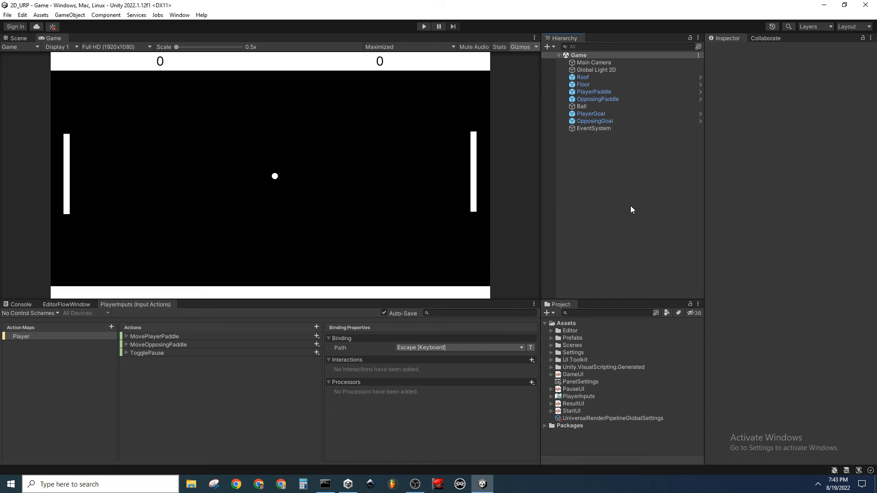
Step: Add a Player Input component to Main Camera and assign the PlayerInputs asset as its Actions
{"action": "left_click", "coordinate": [634, 63]}
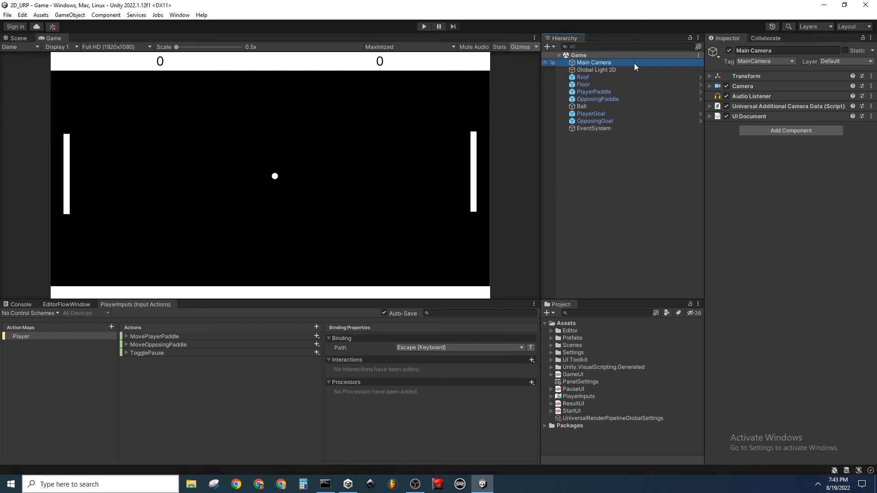
{"action": "left_click", "coordinate": [750, 131]}
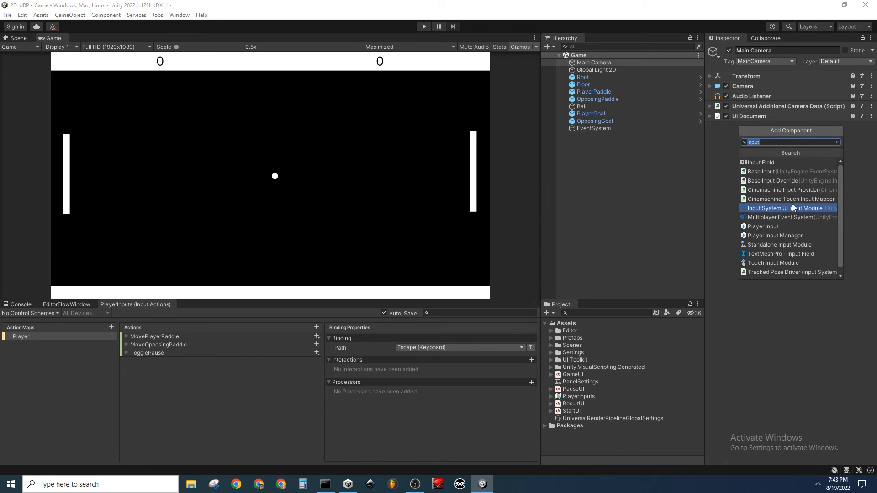
{"action": "left_click", "coordinate": [783, 226]}
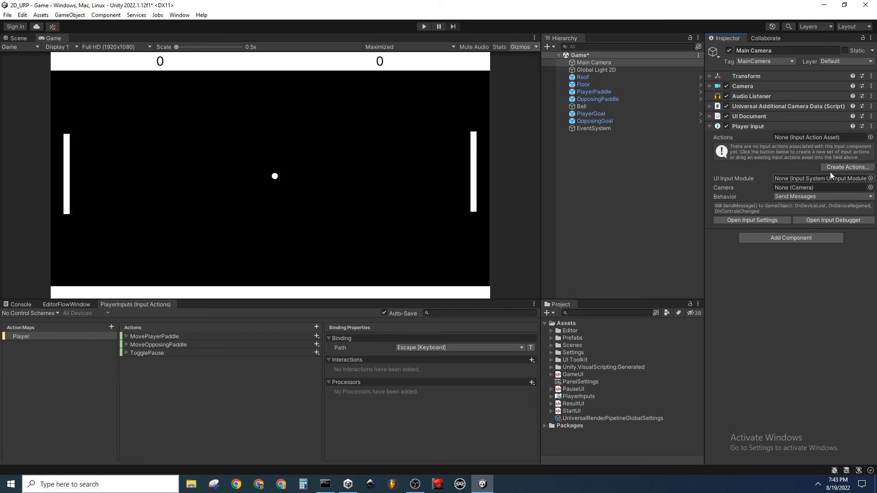
{"action": "left_click", "coordinate": [870, 137]}
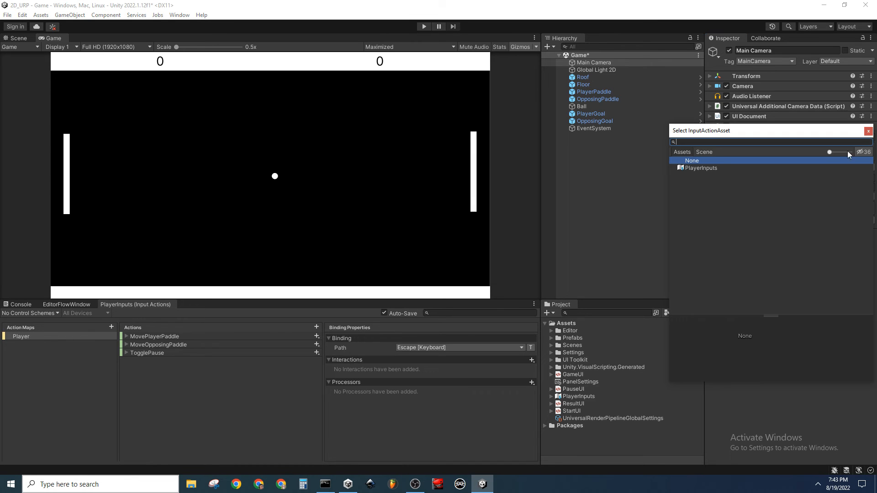
{"action": "double_click", "coordinate": [723, 167]}
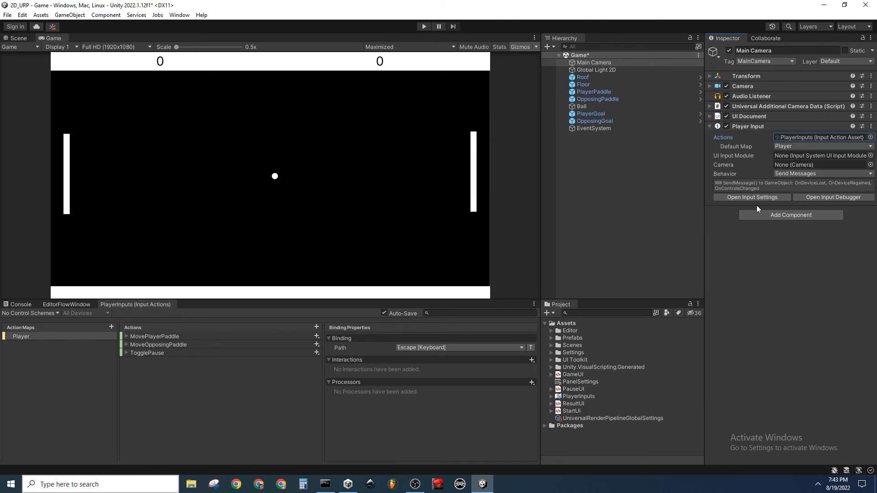
{"action": "left_click", "coordinate": [804, 146]}
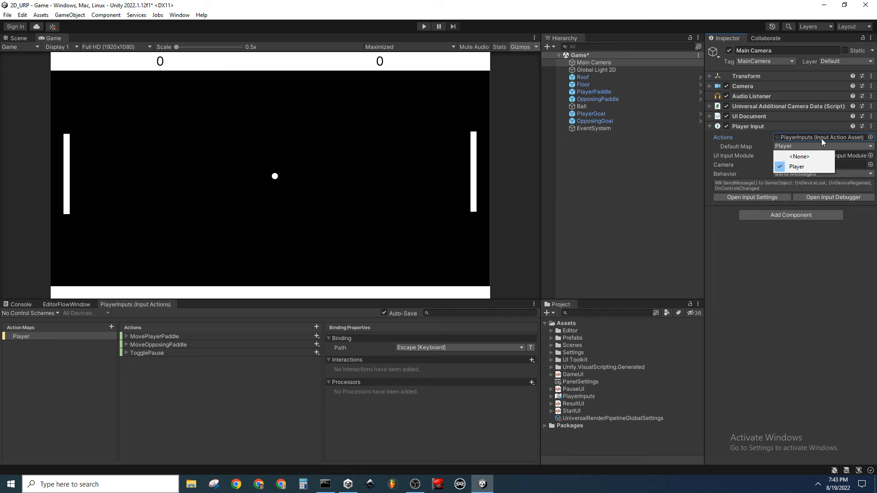
{"action": "left_click", "coordinate": [771, 256]}
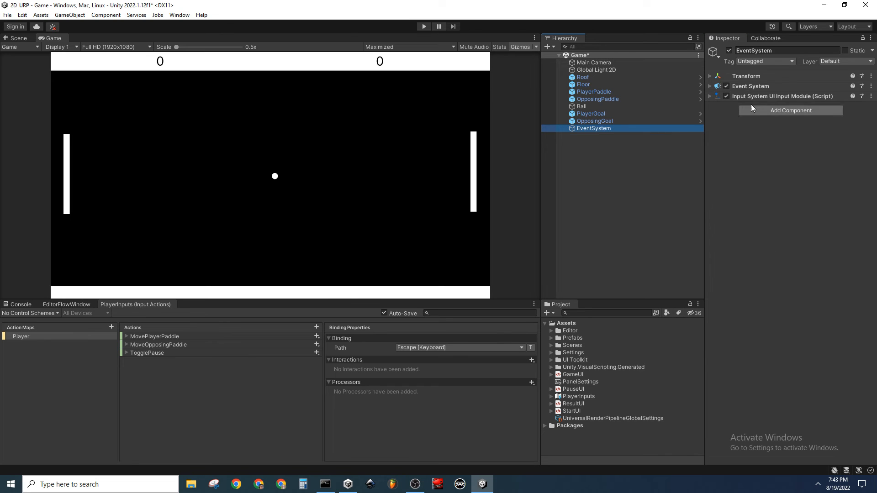
Step: Try out a Player Input Manager component on Main Camera, reviewing its Join Behavior and Notification Behavior options, and remove it
{"action": "left_click", "coordinate": [623, 64]}
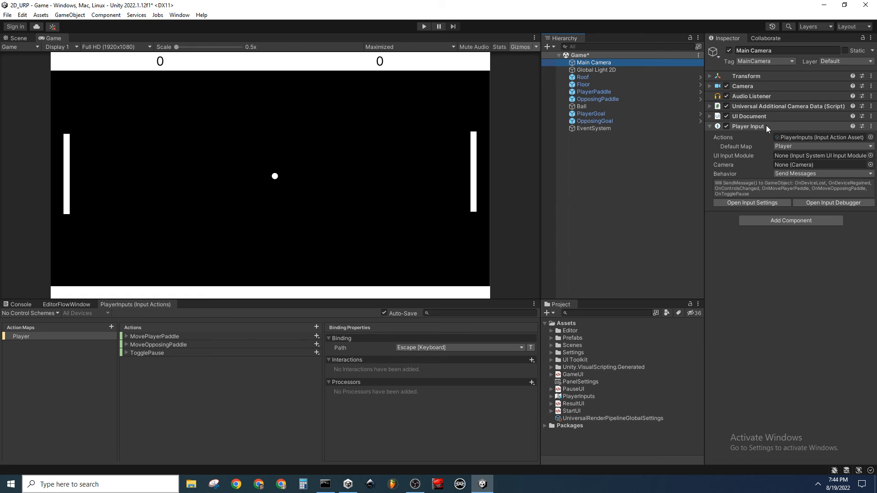
{"action": "left_click", "coordinate": [710, 126]}
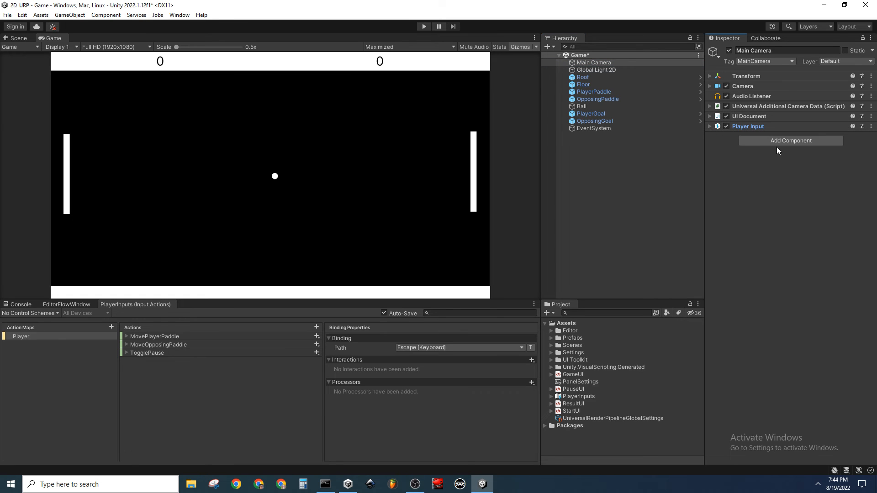
{"action": "left_click", "coordinate": [776, 141]}
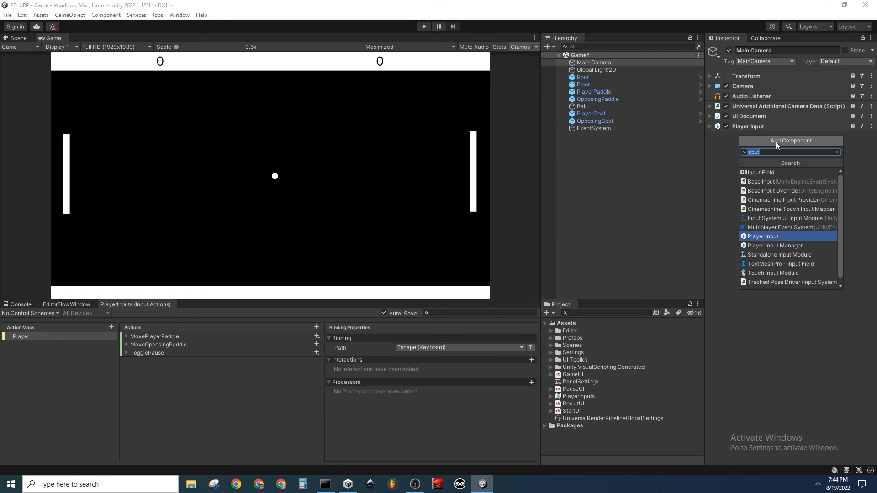
{"action": "left_click", "coordinate": [796, 245]}
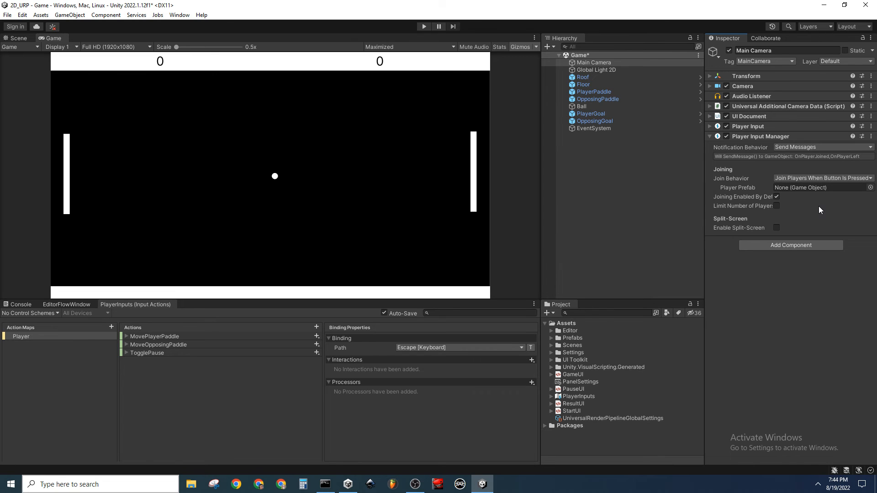
{"action": "left_click", "coordinate": [818, 177]}
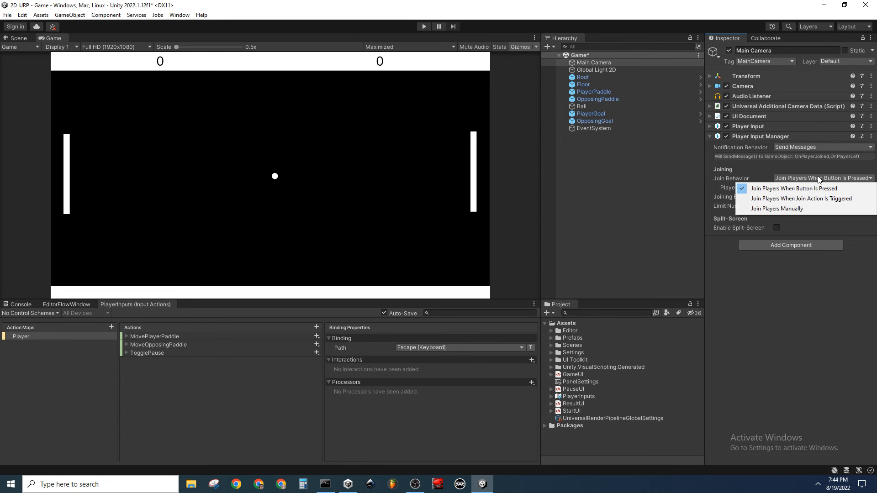
{"action": "left_click", "coordinate": [806, 167]}
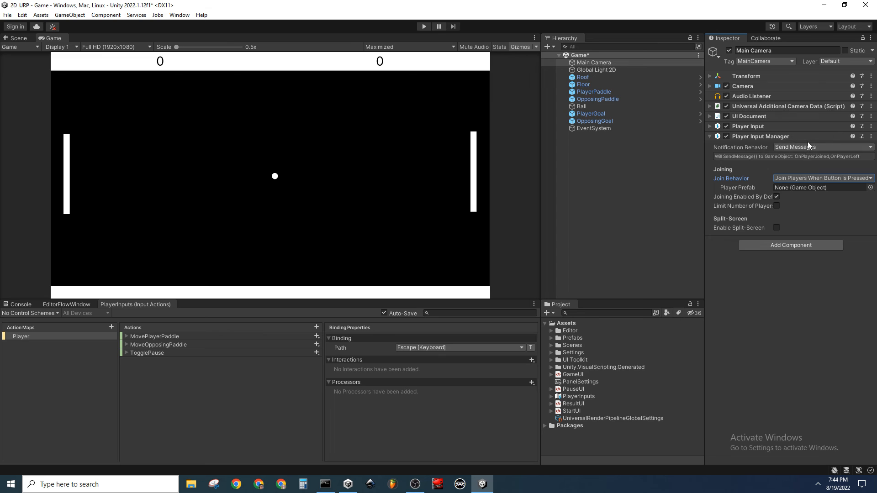
{"action": "left_click", "coordinate": [808, 145]}
{"action": "left_click", "coordinate": [814, 215]}
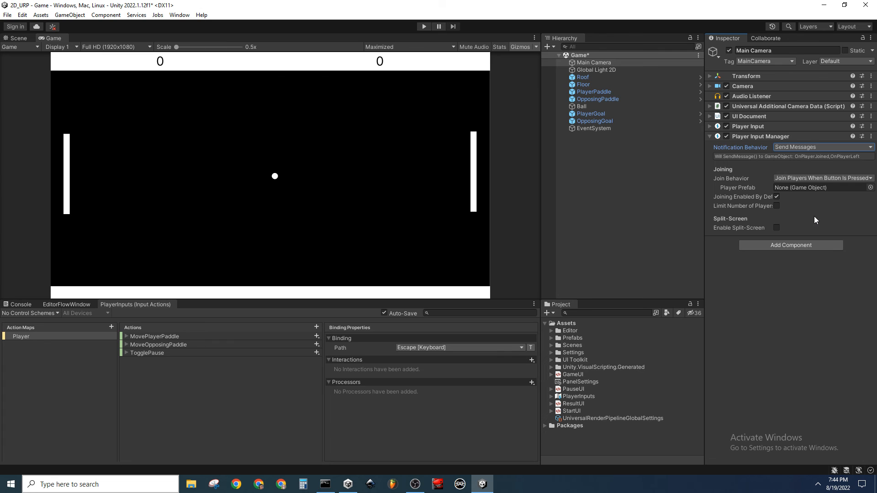
{"action": "right_click", "coordinate": [765, 136]}
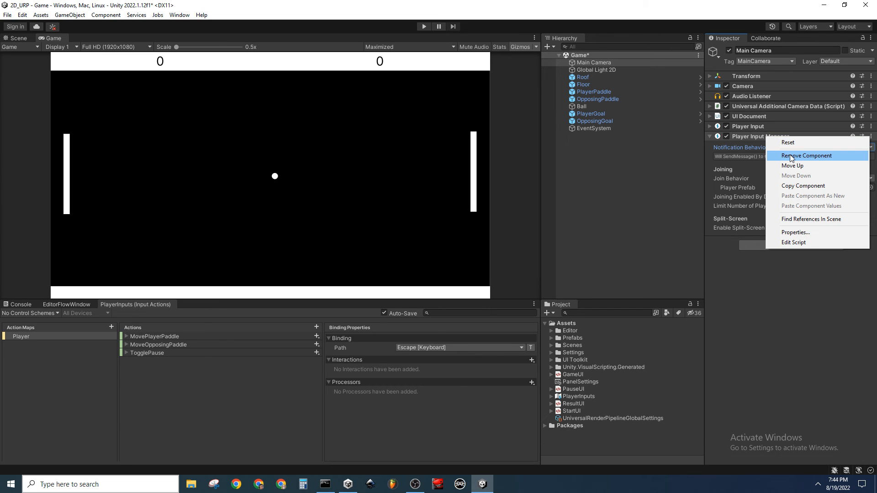
{"action": "left_click", "coordinate": [837, 155]}
Step: Deselect Main Camera and save the Game scene
{"action": "left_click", "coordinate": [641, 212]}
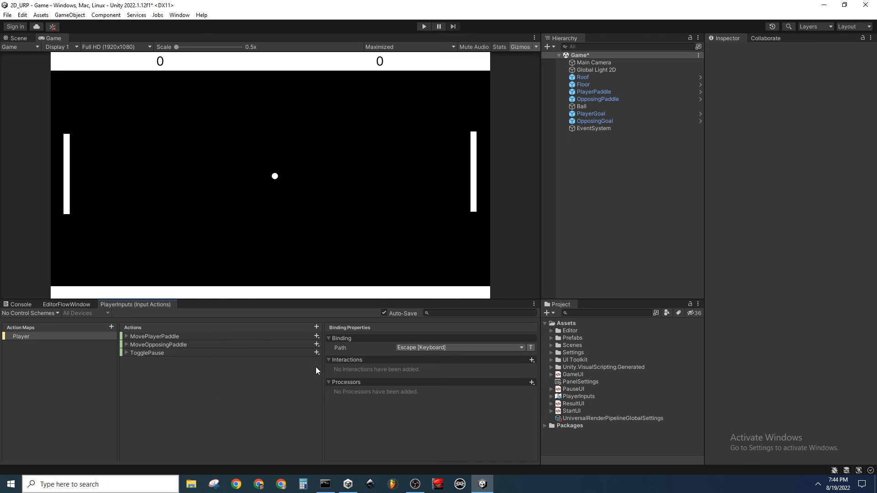
{"action": "key", "text": "ctrl+s"}
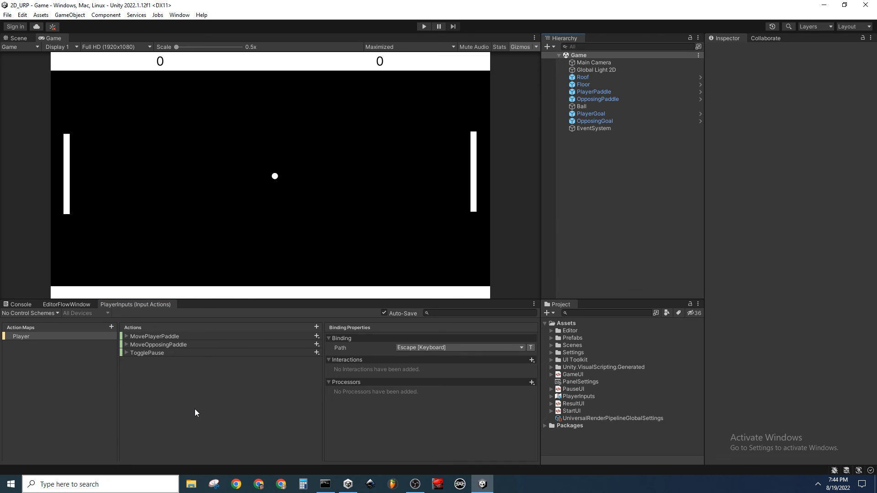